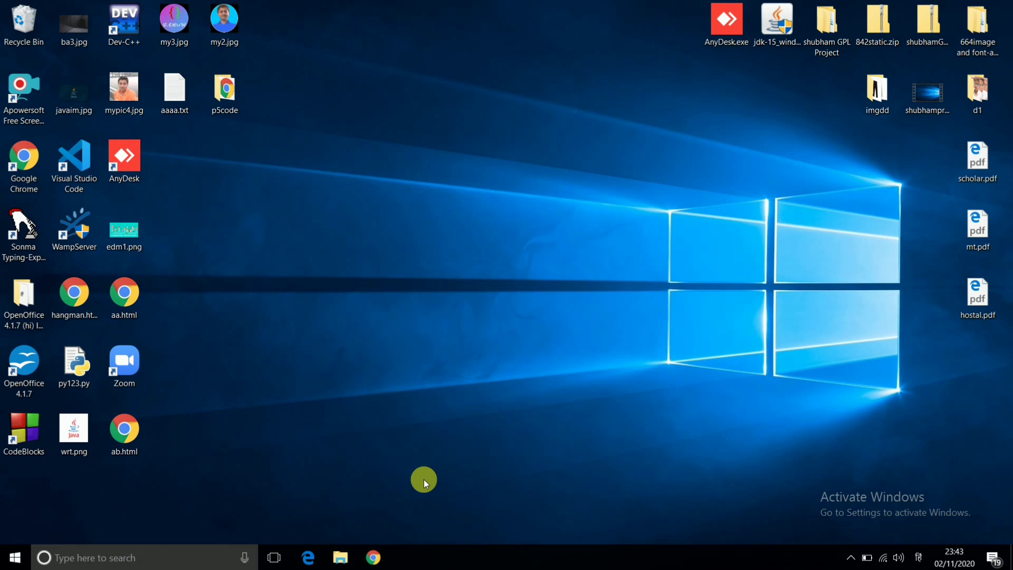
# Open Google Chrome and search the web for "mit app inventor".
pyautogui.doubleClick(27, 158)
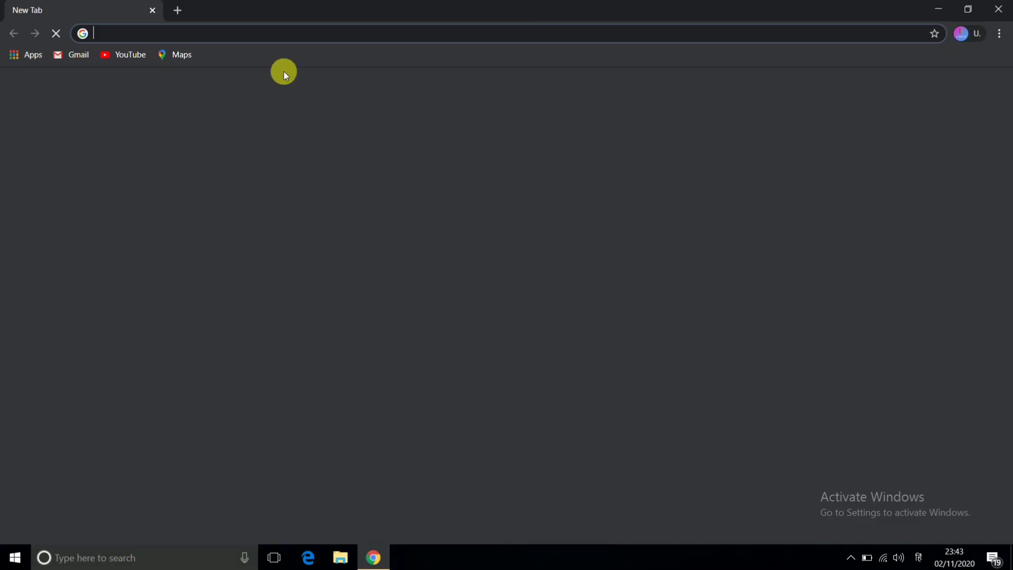
pyautogui.click(277, 39)
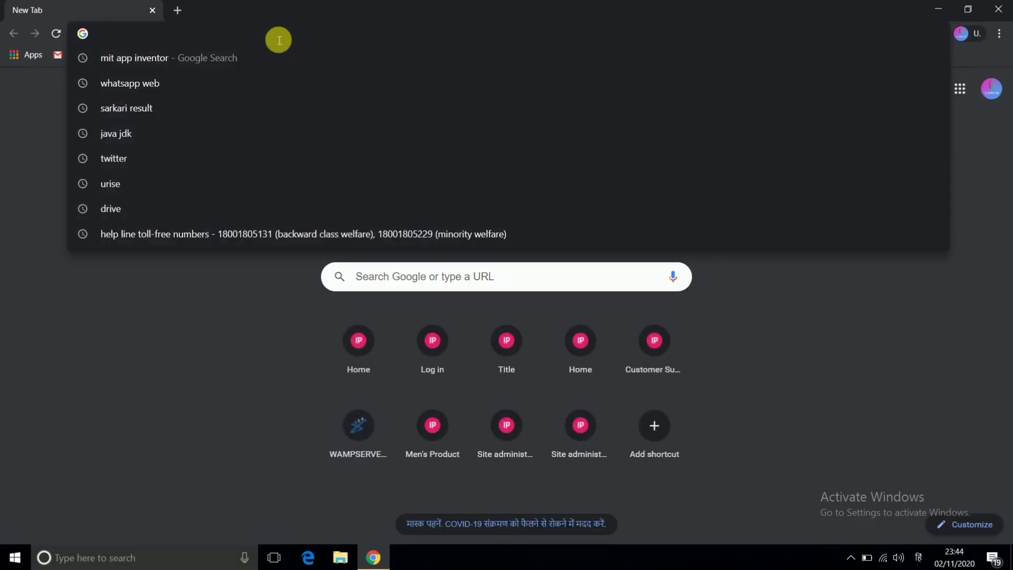
pyautogui.write('mit')
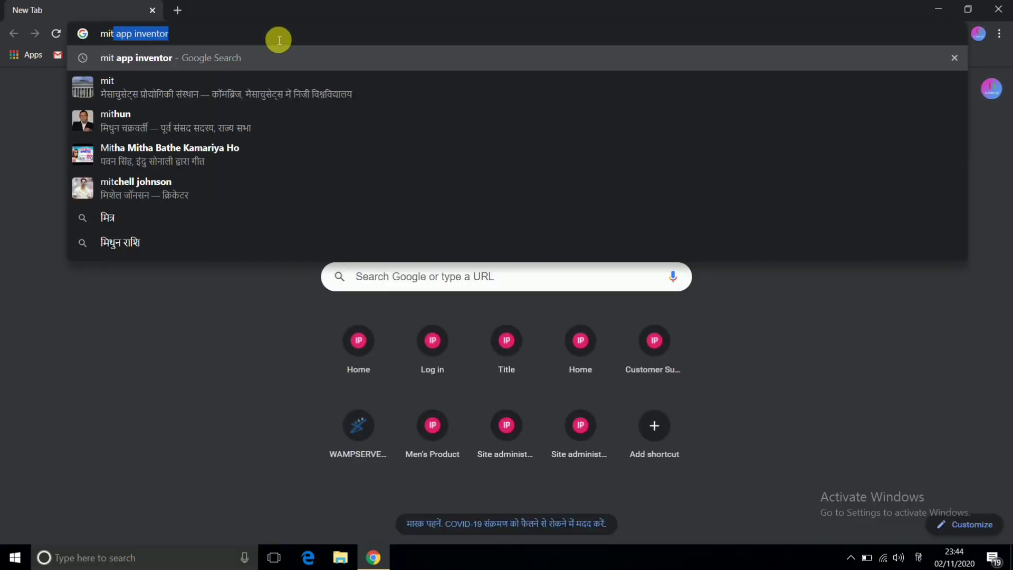
pyautogui.click(251, 59)
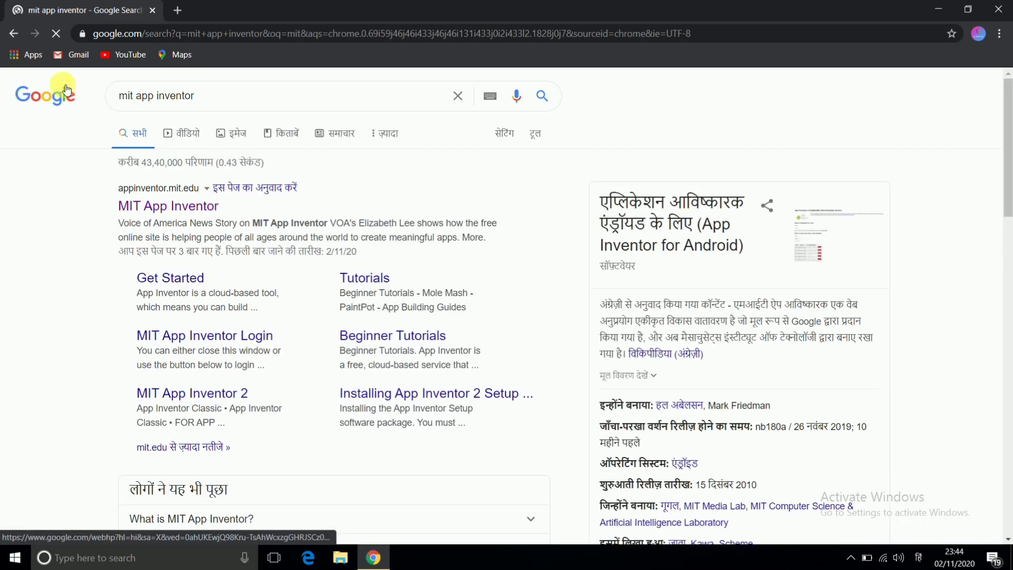
# Open the Wikipedia article "App Inventor for Android" from the search results and read its introduction.
pyautogui.scroll(-8, 188, 176)
pyautogui.scroll(6, 199, 294)
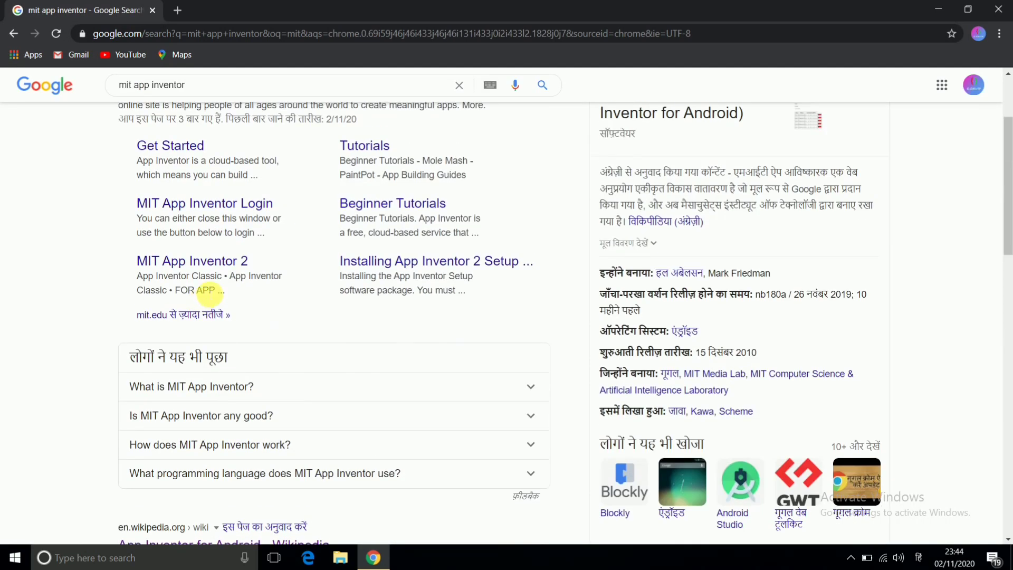
pyautogui.scroll(-10, 203, 289)
pyautogui.scroll(6, 171, 290)
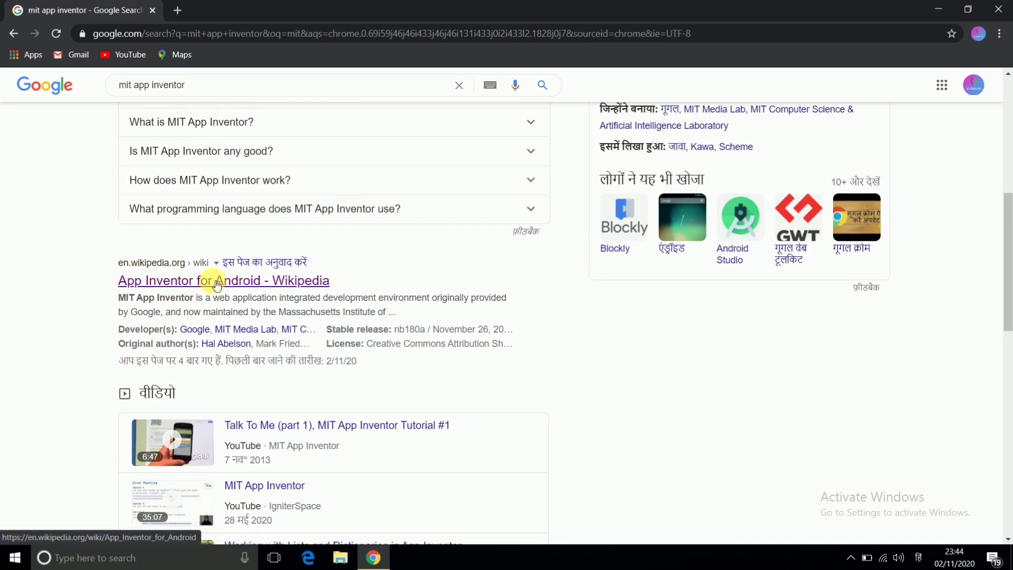
pyautogui.click(169, 285)
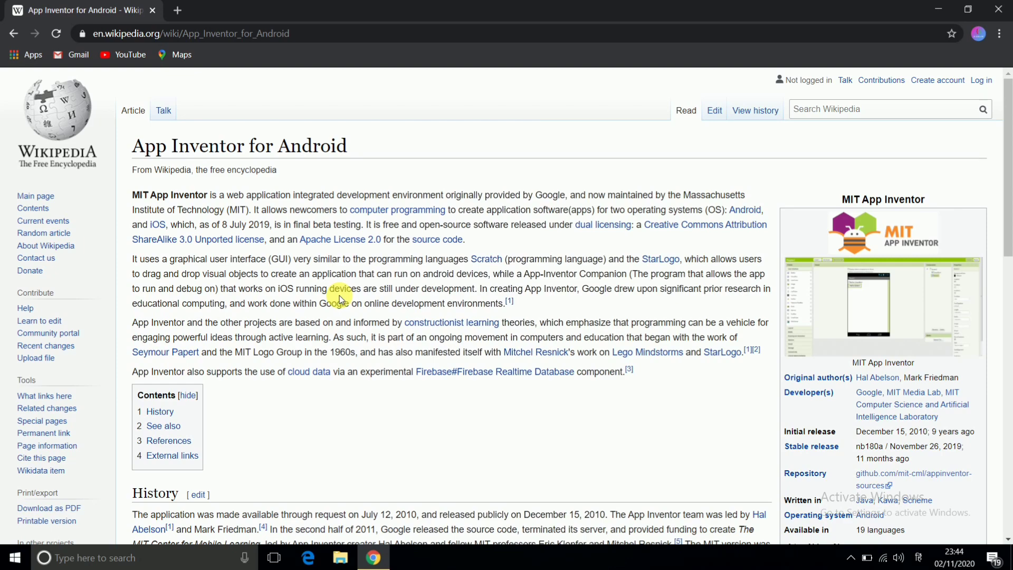
pyautogui.scroll(-3, 339, 295)
pyautogui.scroll(3, 343, 305)
# Return to the search results and open the official MIT App Inventor website.
pyautogui.click(13, 34)
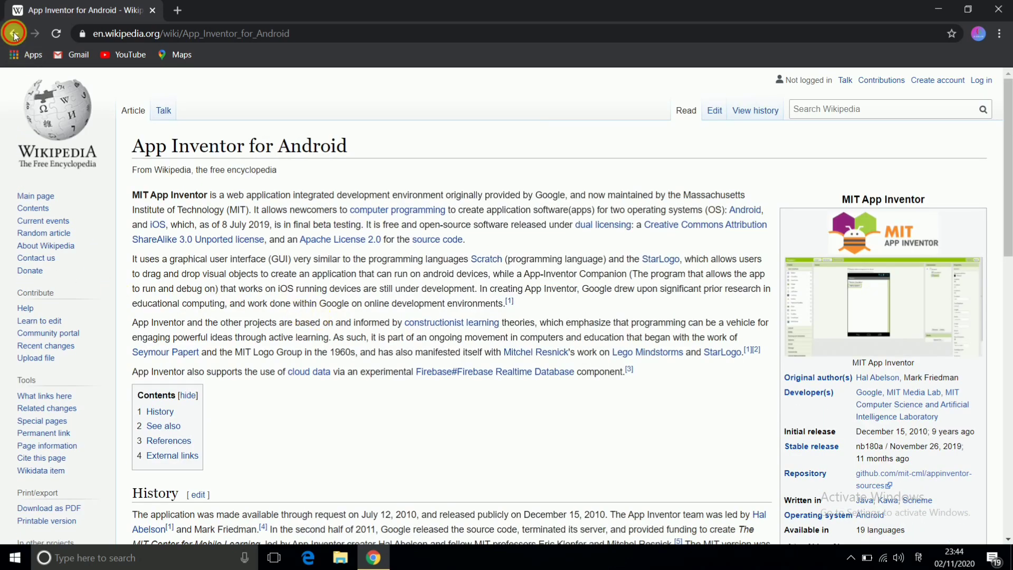
pyautogui.scroll(6, 216, 243)
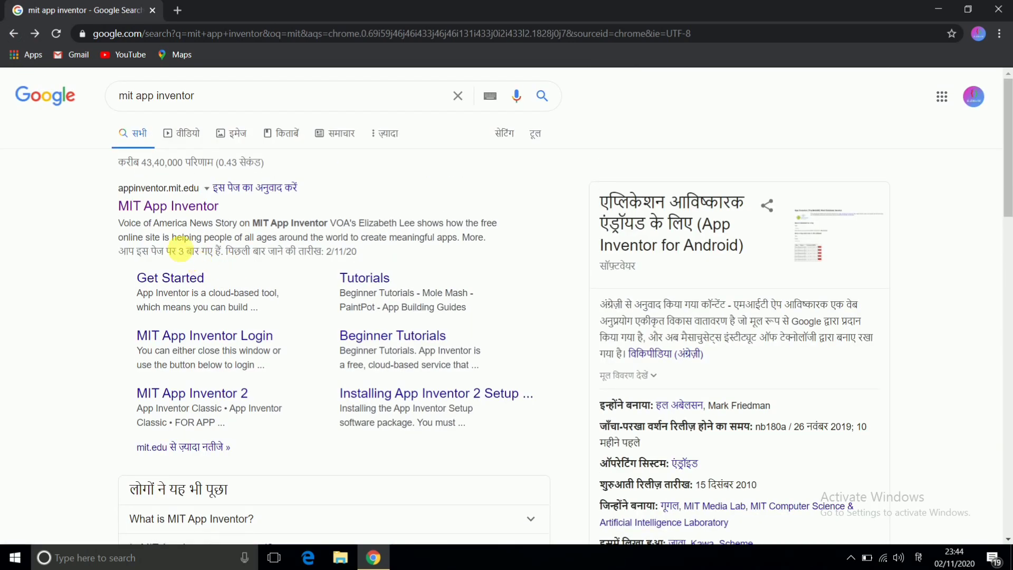
pyautogui.click(164, 213)
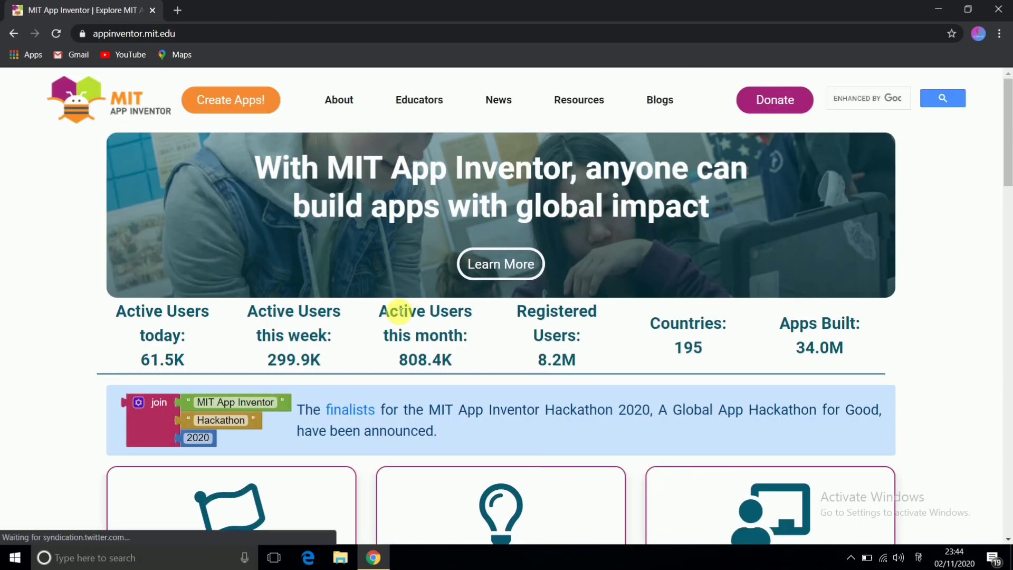
# Look through the home page sections, from Get Started and Tutorials to Contribute and Collaborate.
pyautogui.scroll(-6, 340, 328)
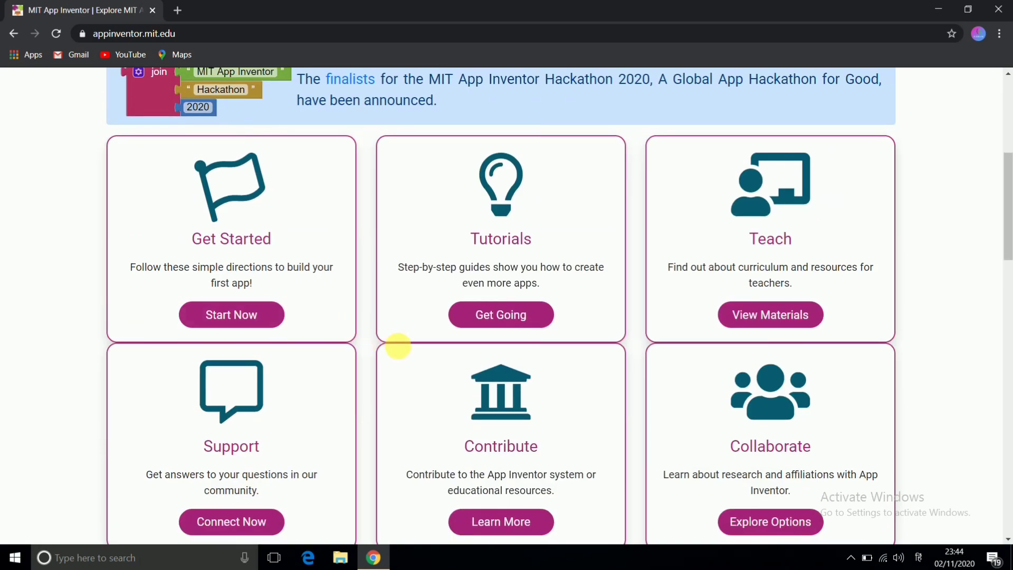
pyautogui.scroll(6, 395, 344)
pyautogui.scroll(-1, 425, 385)
pyautogui.scroll(-6, 436, 364)
pyautogui.scroll(-5, 449, 285)
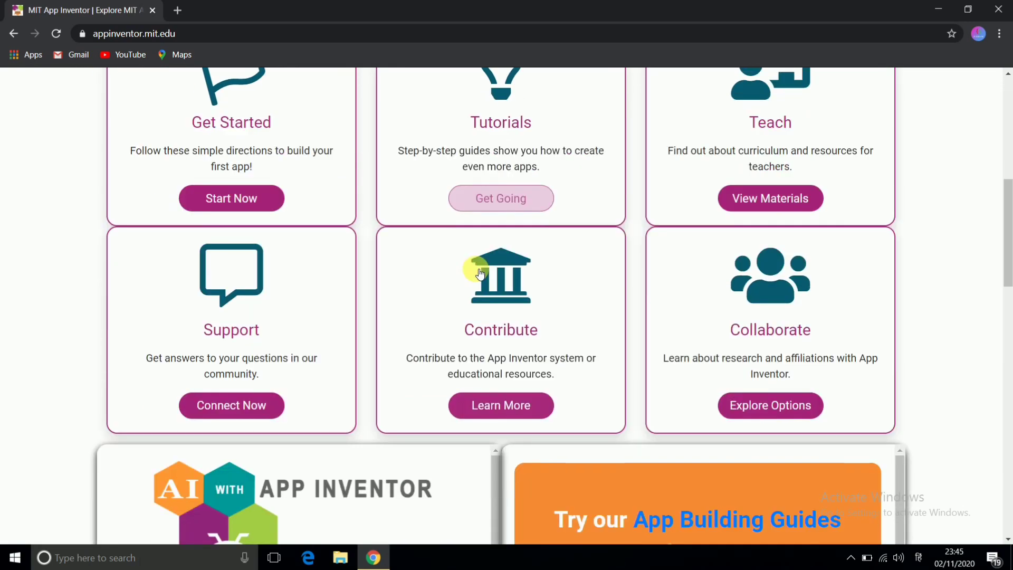
pyautogui.scroll(6, 149, 264)
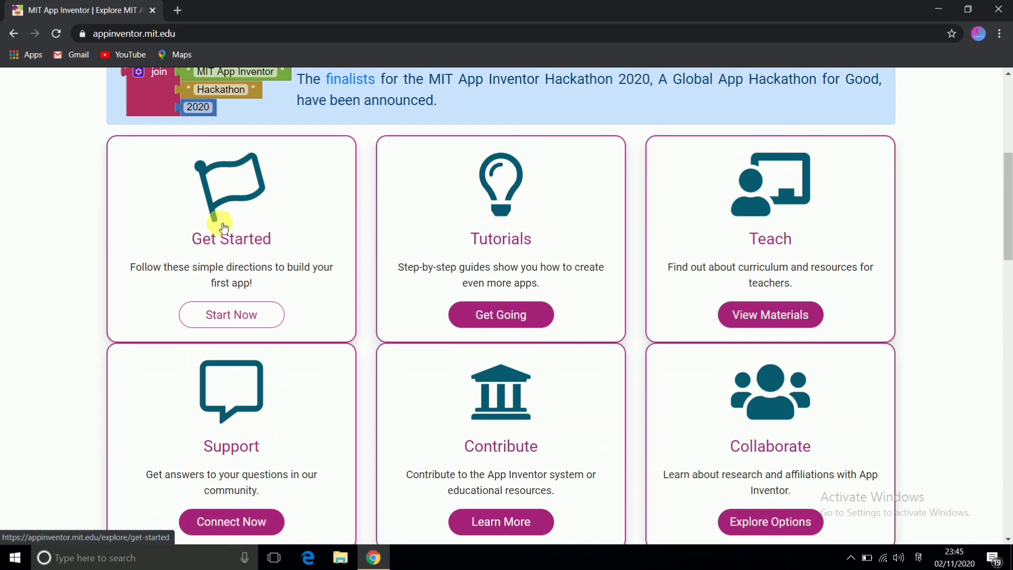
pyautogui.scroll(-3, 746, 328)
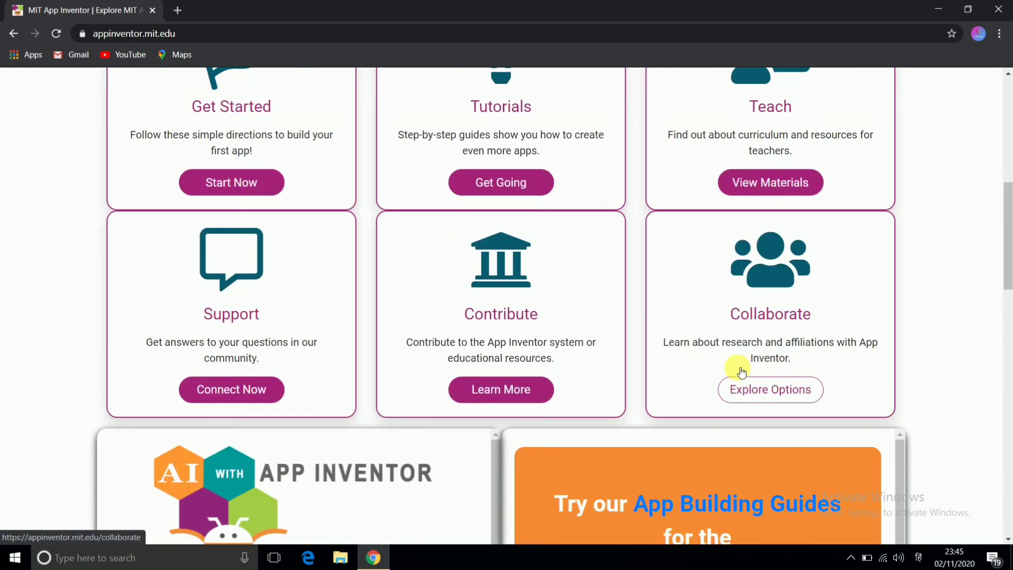
pyautogui.scroll(9, 420, 336)
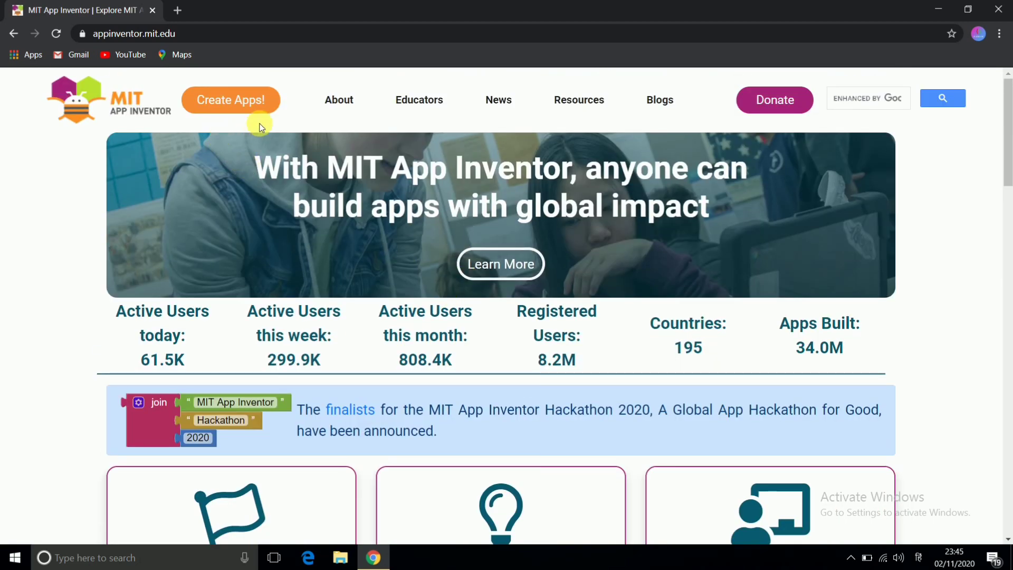
# Launch the online app builder and sign in with the second listed Google account.
pyautogui.click(234, 106)
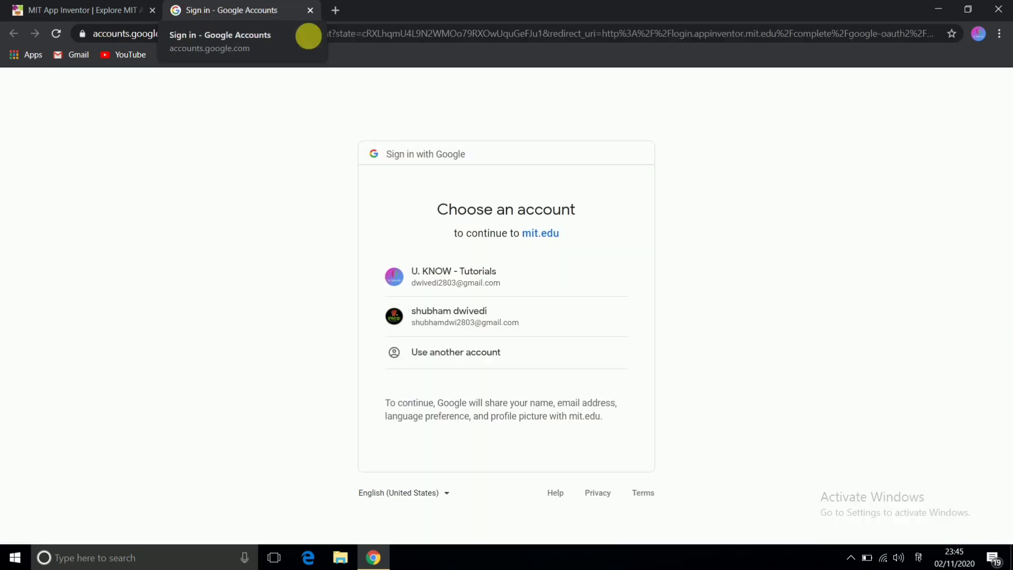
pyautogui.click(443, 322)
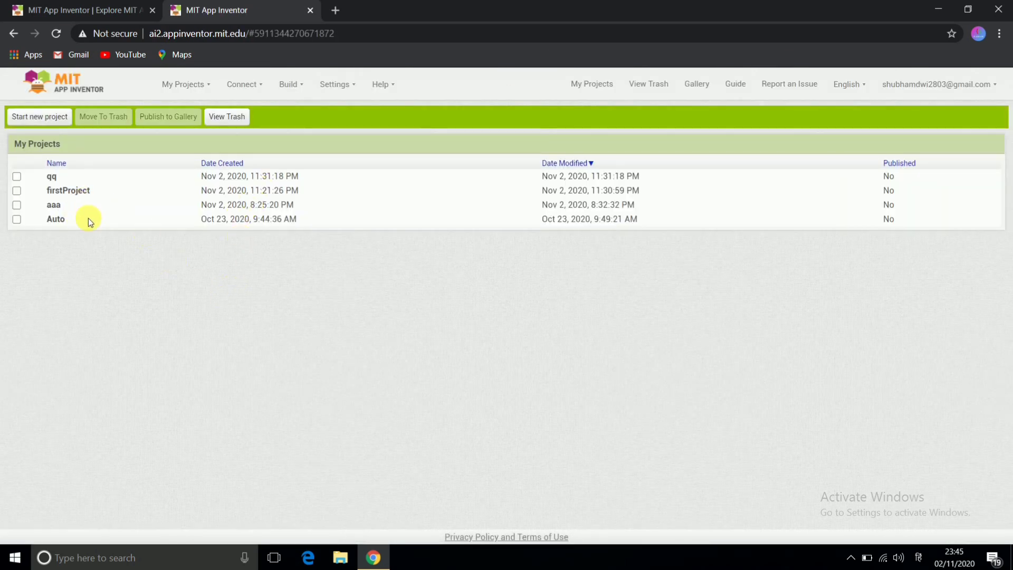
# Open the existing project qq, dismiss the welcome message and look over the designer.
pyautogui.click(52, 176)
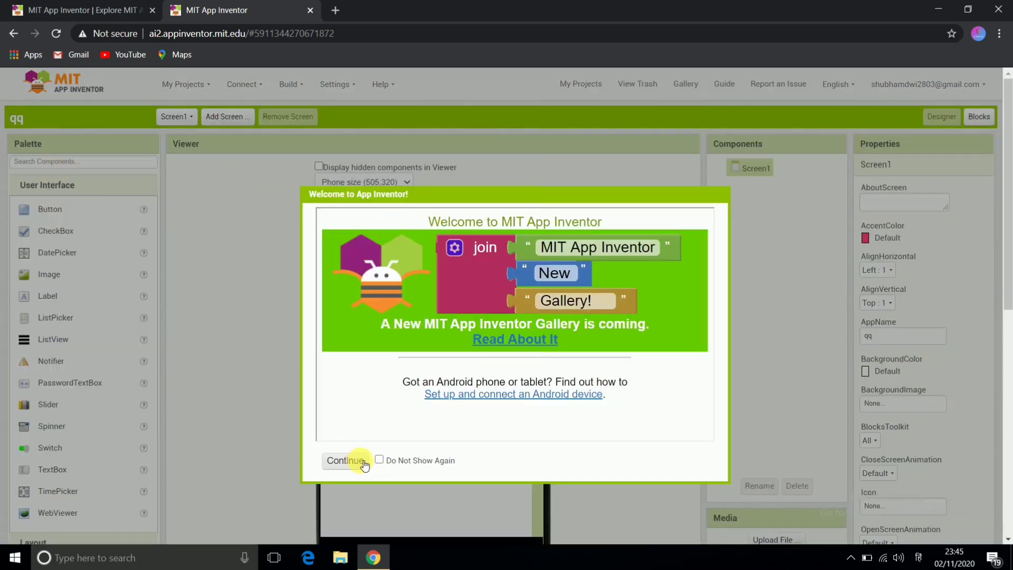
pyautogui.click(342, 465)
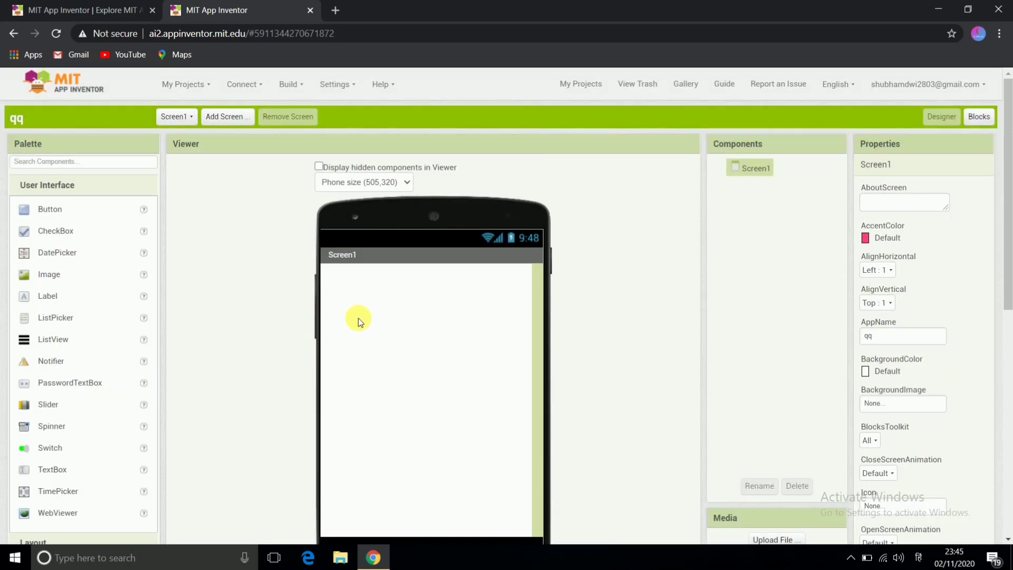
pyautogui.scroll(-4, 389, 345)
pyautogui.scroll(4, 419, 406)
# Create a new App Inventor project named FirstProject.
pyautogui.click(200, 86)
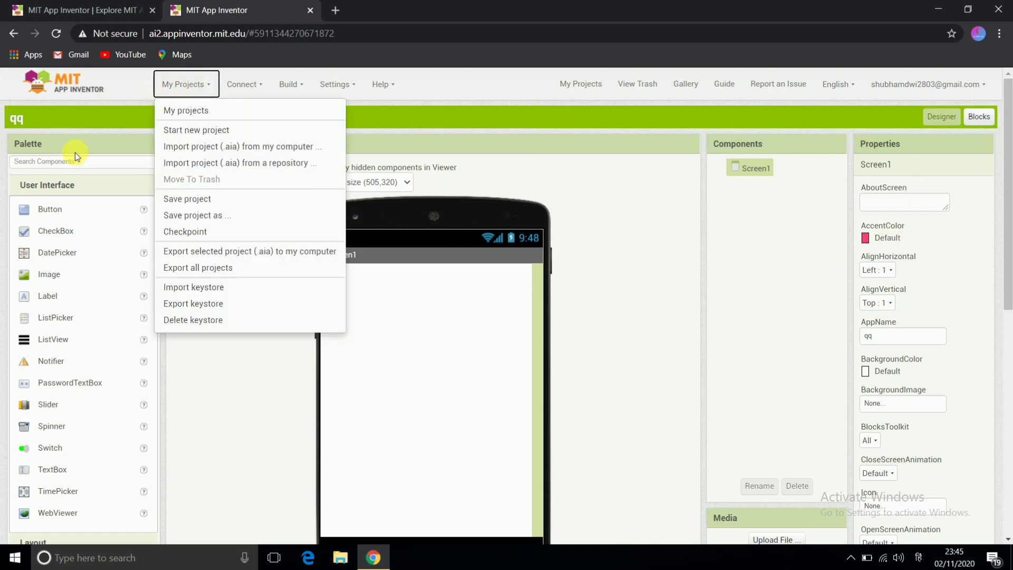
pyautogui.click(204, 129)
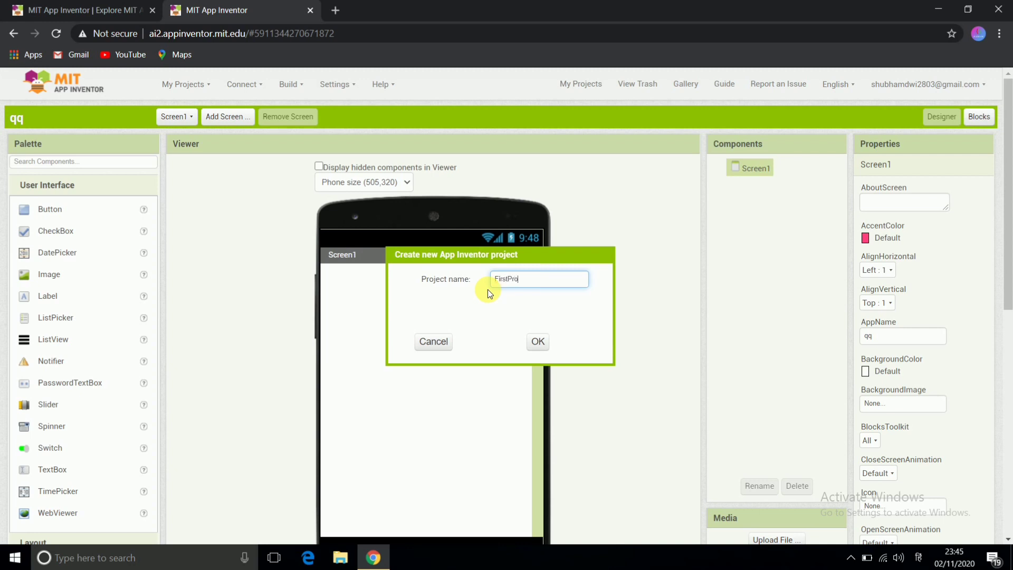
pyautogui.write('ject!')
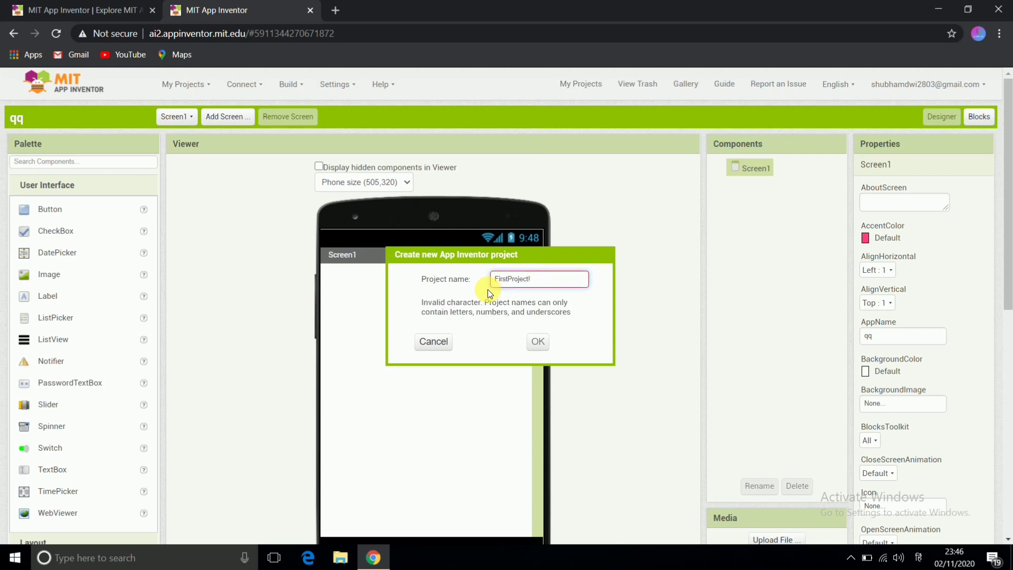
pyautogui.press('BackSpace')
pyautogui.click(539, 343)
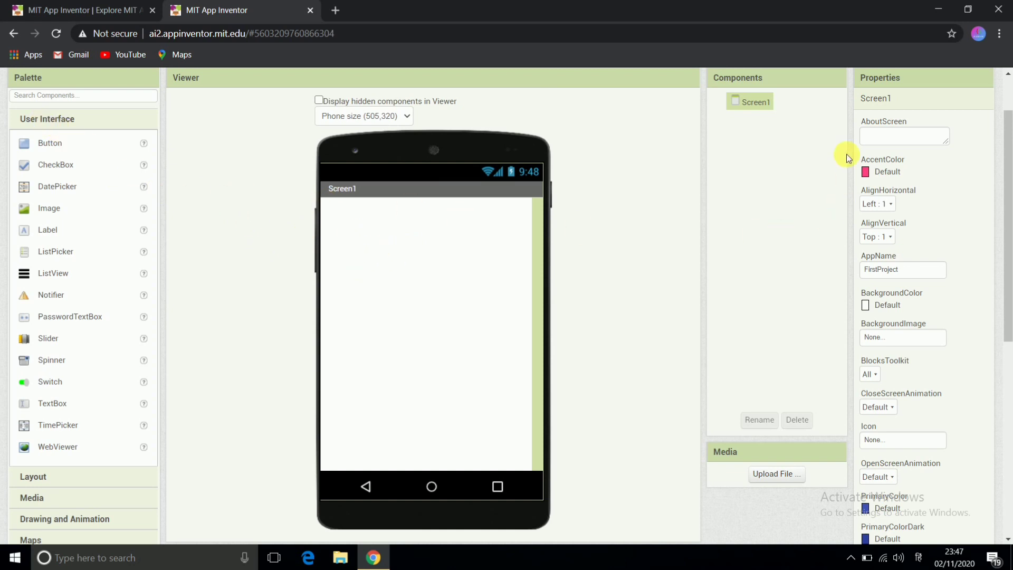
# Examine the properties of Screen1 and the component categories available in the designer's palette.
pyautogui.scroll(1, 946, 277)
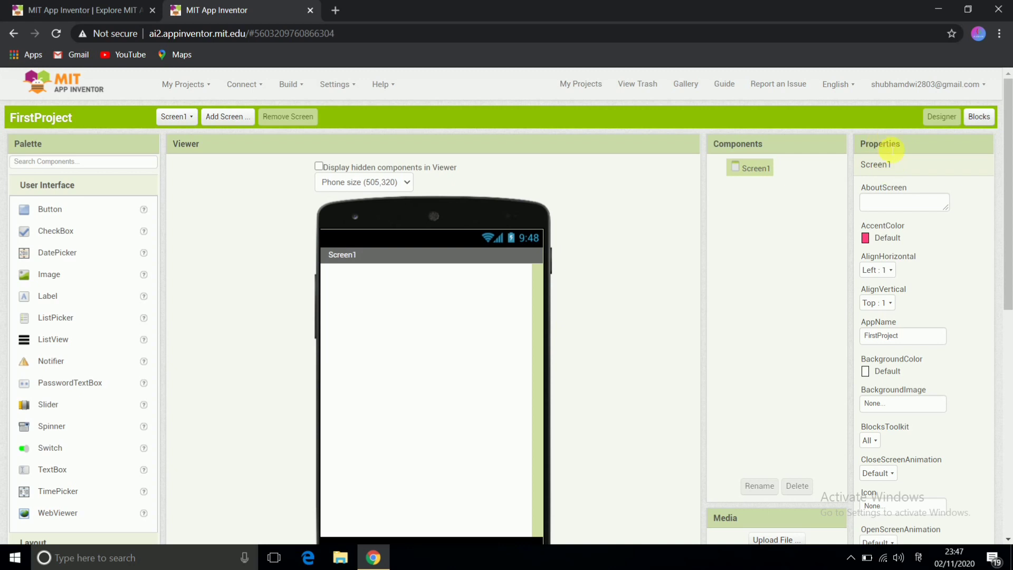
pyautogui.scroll(-1, 876, 145)
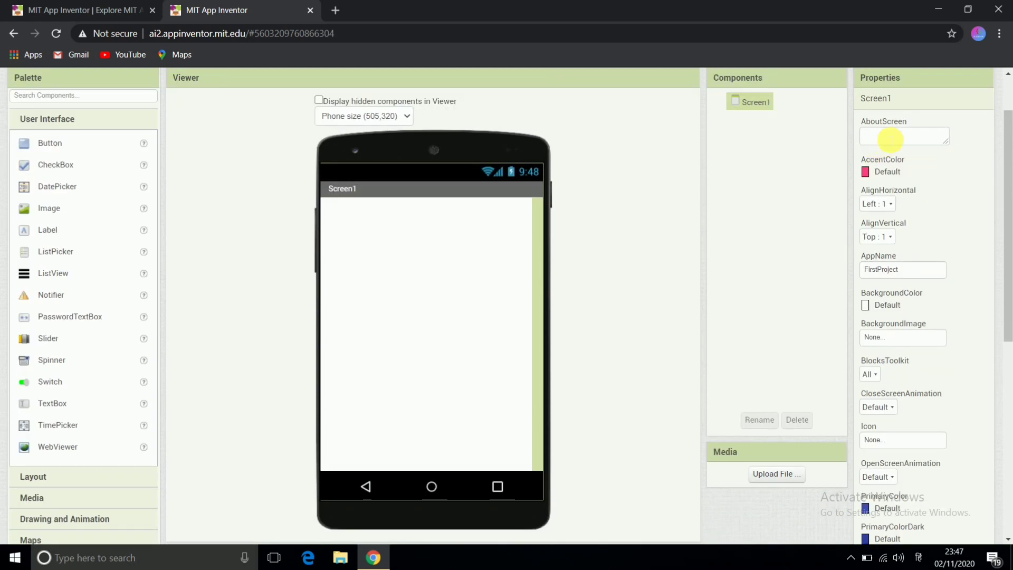
pyautogui.scroll(-1, 897, 205)
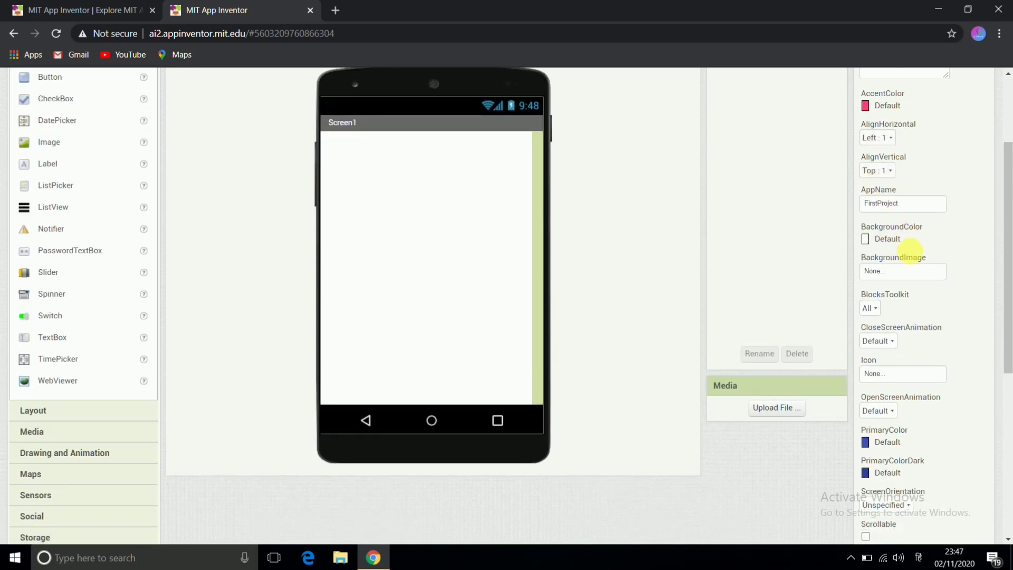
pyautogui.scroll(2, 902, 254)
pyautogui.scroll(-5, 914, 252)
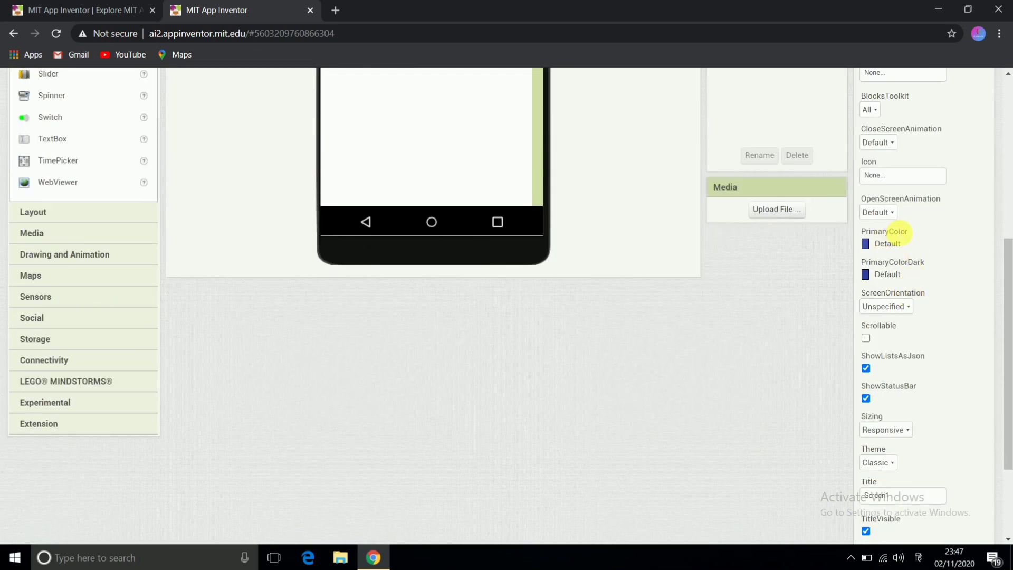
pyautogui.scroll(4, 897, 233)
pyautogui.scroll(1, 899, 253)
pyautogui.scroll(-4, 895, 285)
pyautogui.scroll(4, 895, 306)
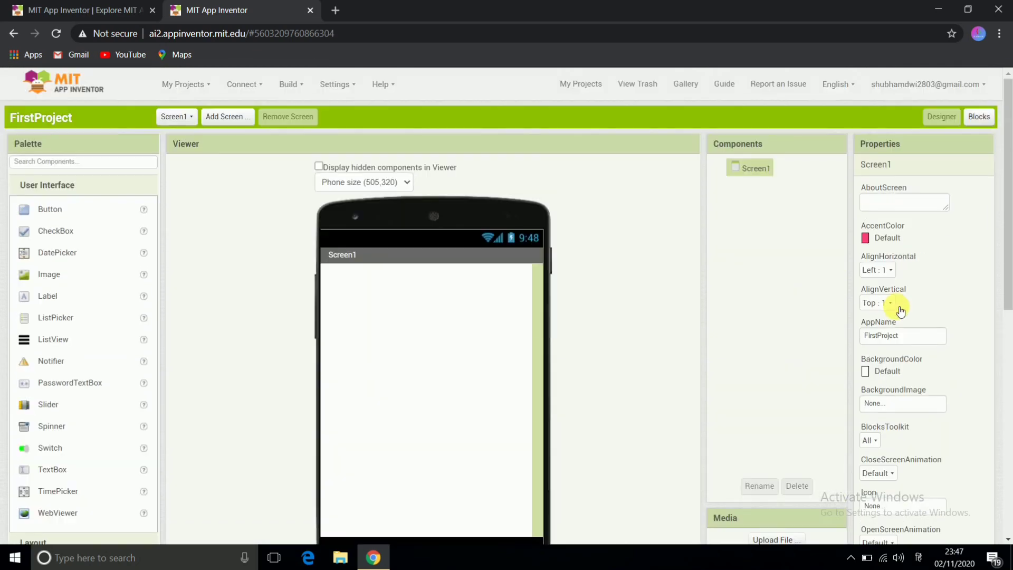
pyautogui.scroll(-5, 899, 311)
pyautogui.scroll(5, 901, 308)
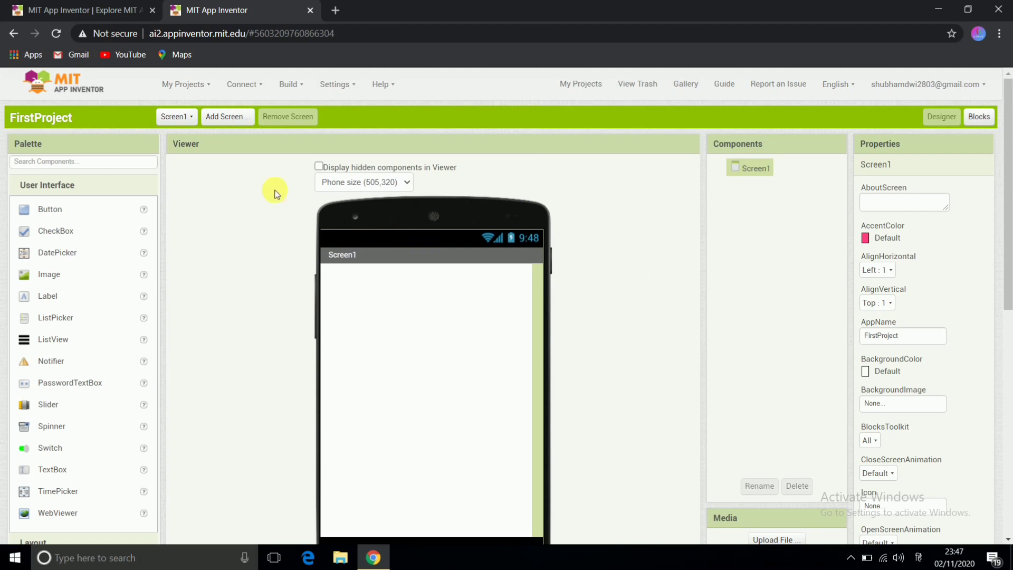
pyautogui.scroll(-1, 130, 206)
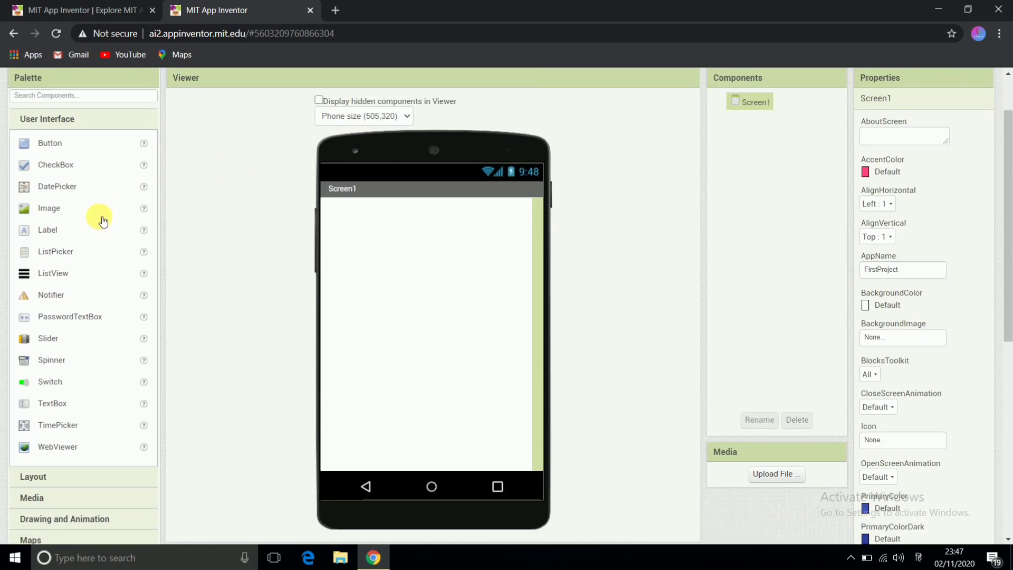
pyautogui.scroll(1, 90, 218)
pyautogui.scroll(-2, 128, 203)
pyautogui.scroll(2, 301, 251)
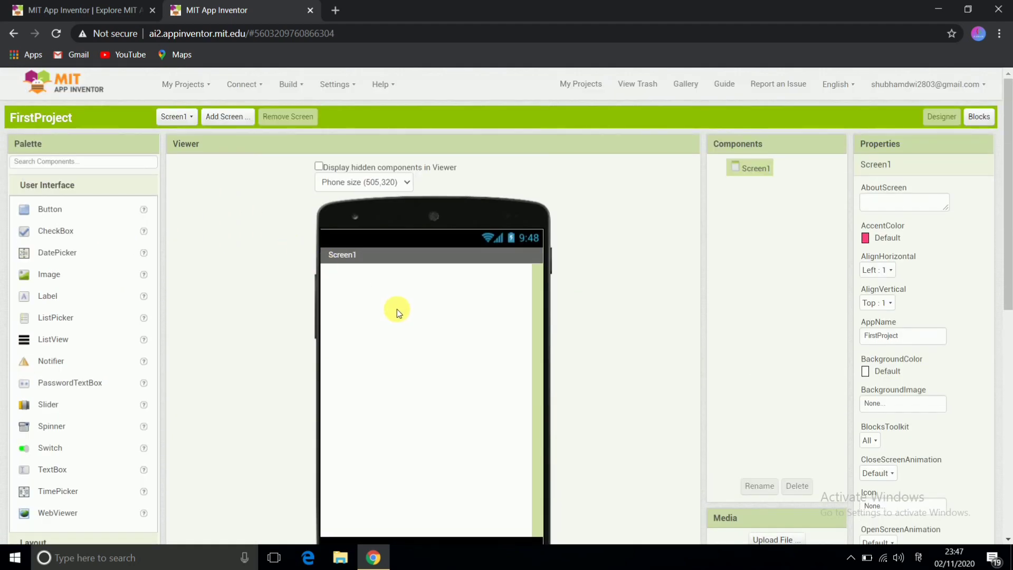
# Add a Label component to Screen1 and set its text to "First Project in MIT".
pyautogui.scroll(-1, 396, 309)
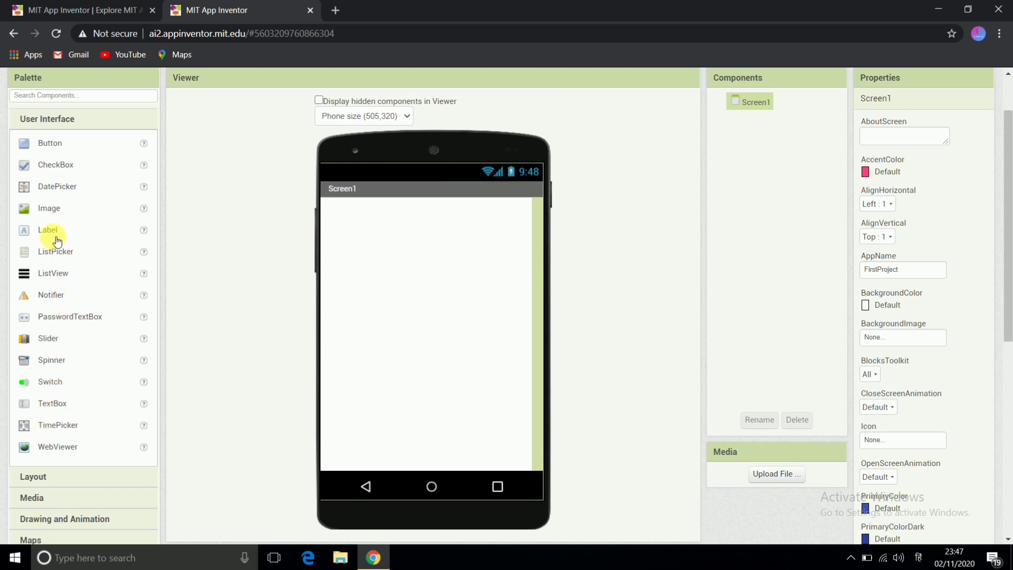
pyautogui.moveTo(49, 232); pyautogui.dragTo(403, 231)
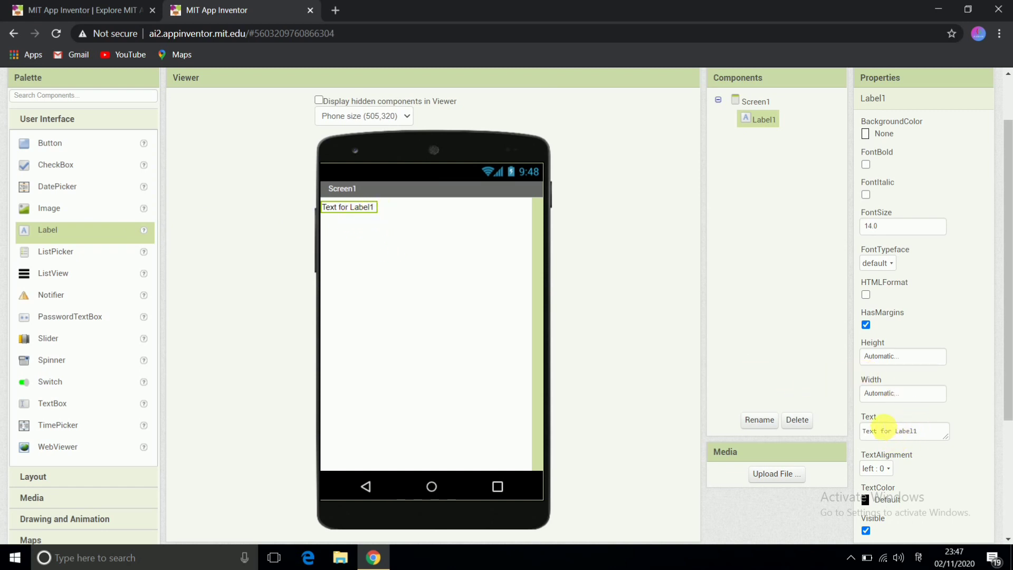
pyautogui.click(937, 433)
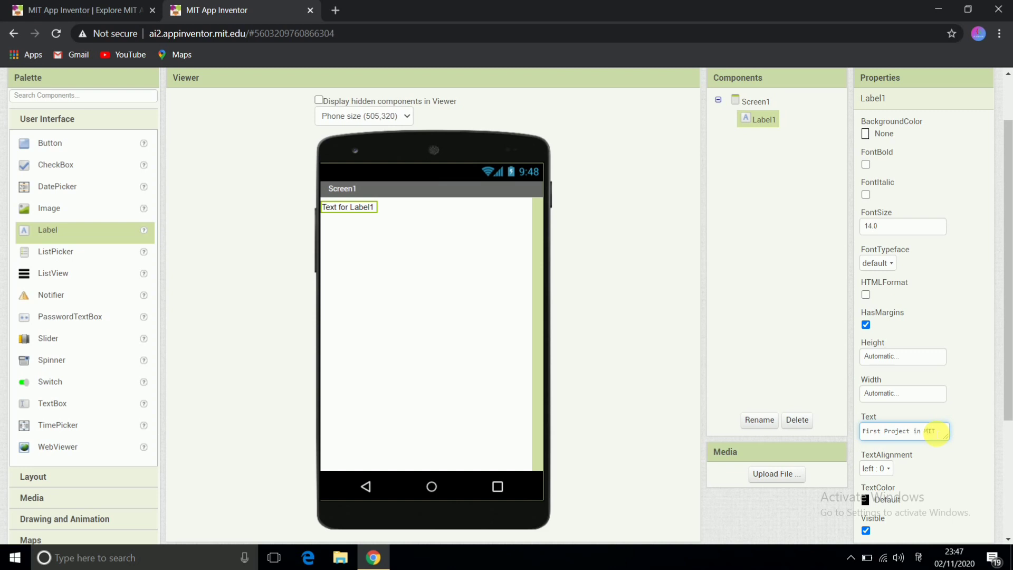
pyautogui.press('Return')
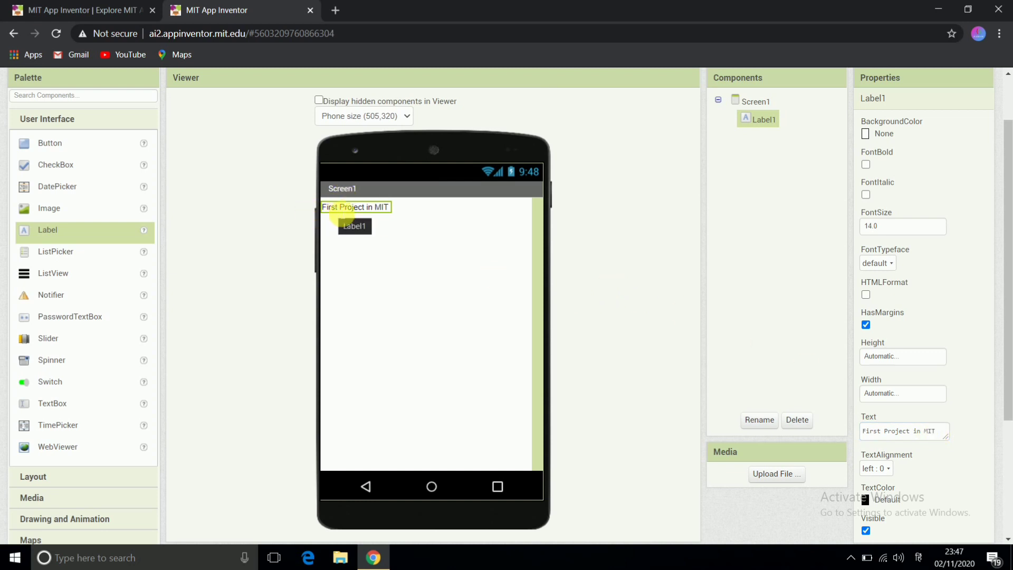
# Set the width of the "First Project in MIT" label to Fill parent.
pyautogui.scroll(2, 881, 370)
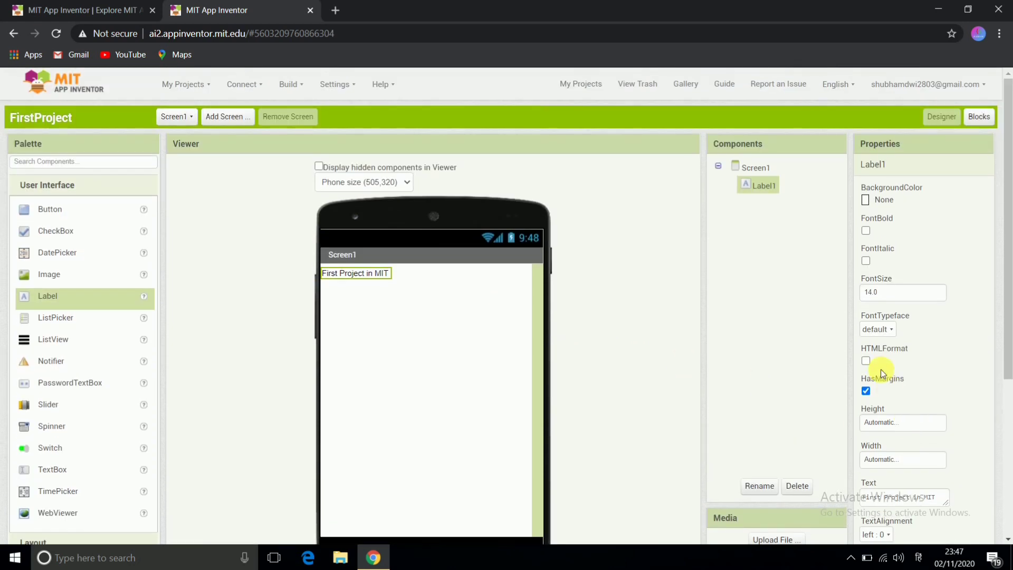
pyautogui.scroll(-2, 891, 385)
pyautogui.click(889, 395)
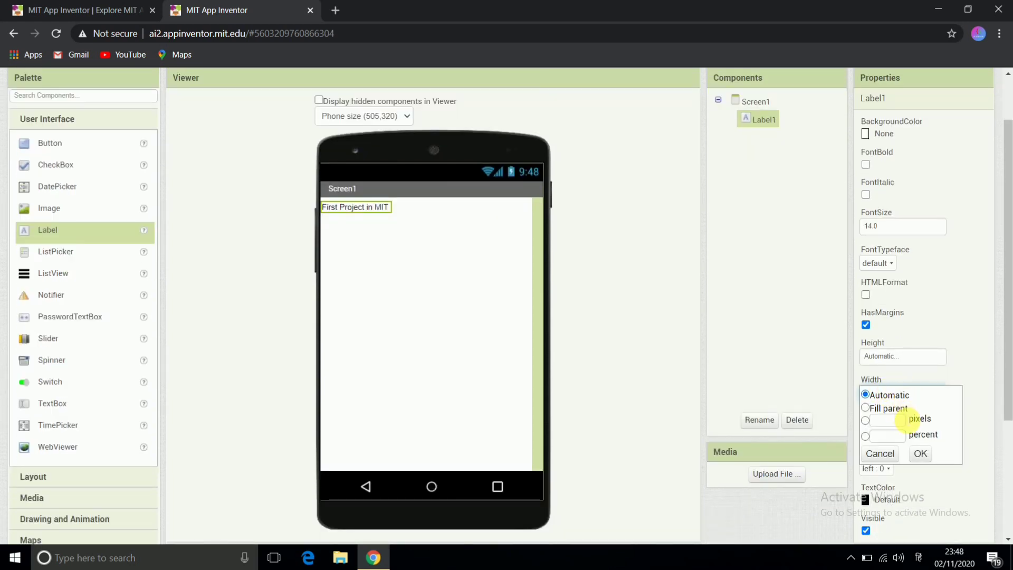
pyautogui.click(877, 410)
pyautogui.click(920, 454)
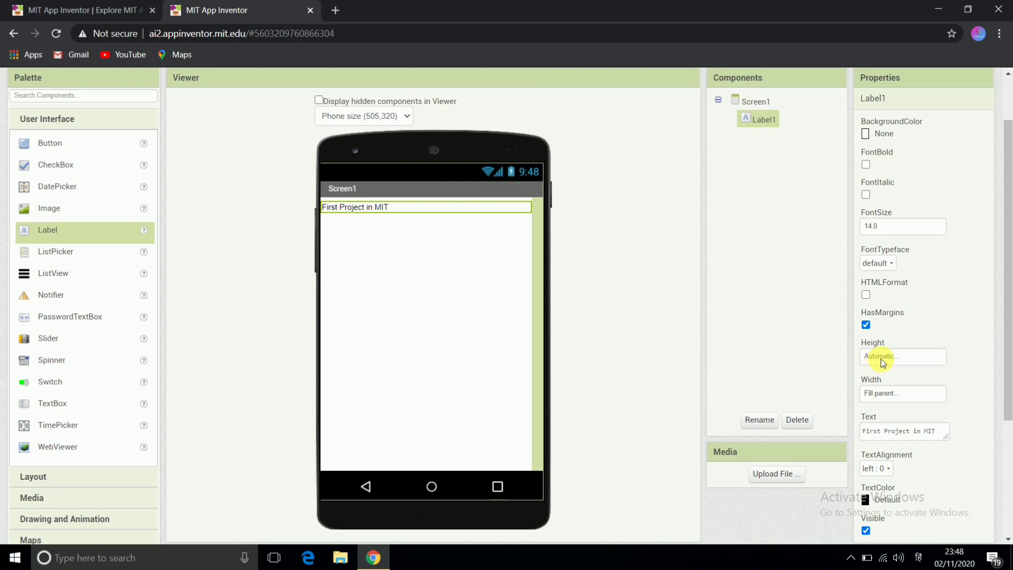
# Change the background colour of the "First Project in MIT" label to Green.
pyautogui.scroll(2, 892, 364)
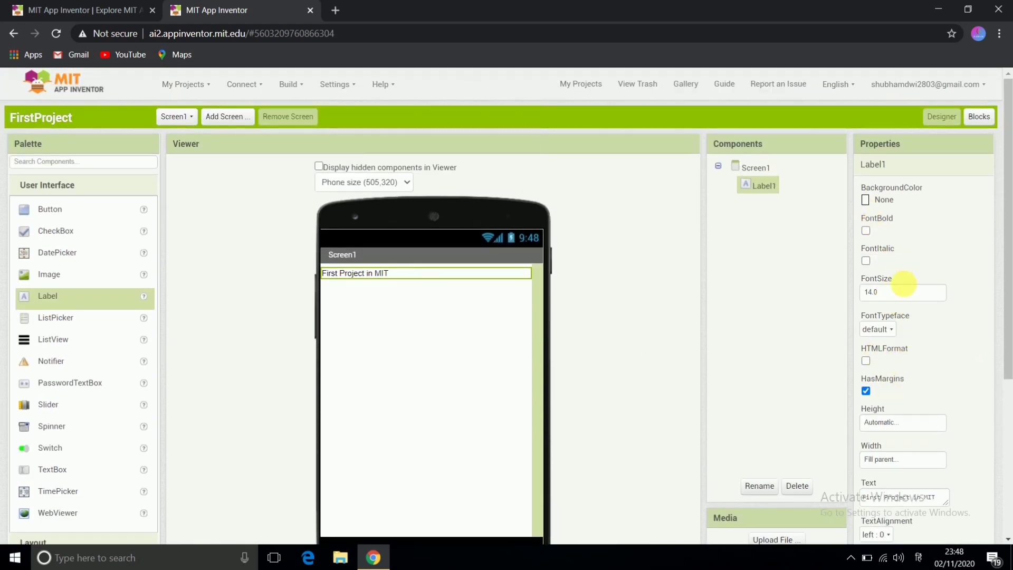
pyautogui.scroll(-1, 897, 275)
pyautogui.scroll(1, 892, 227)
pyautogui.click(866, 200)
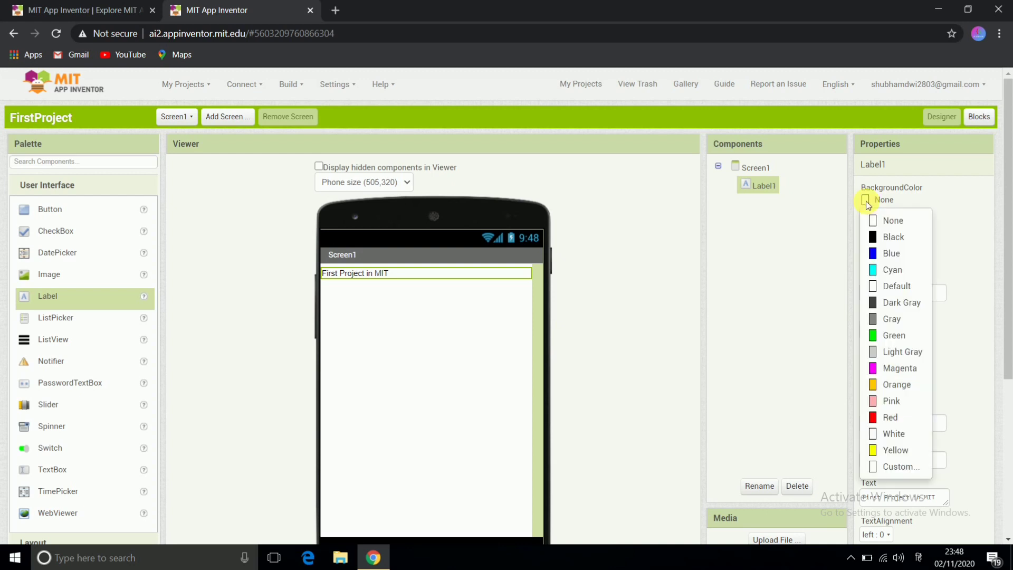
pyautogui.click(892, 336)
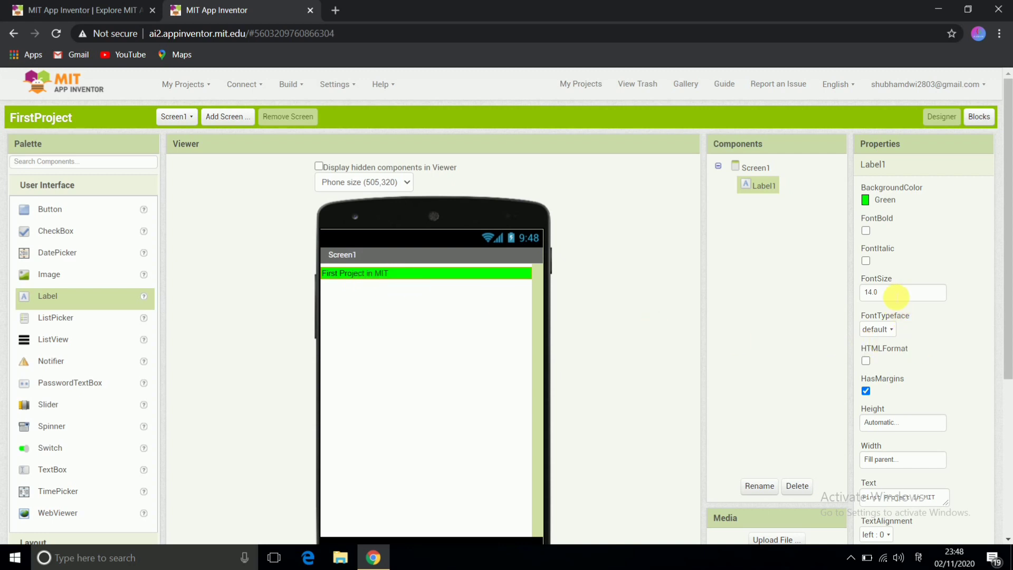
# Set the label's font size to 24 and its text alignment to center.
pyautogui.click(896, 293)
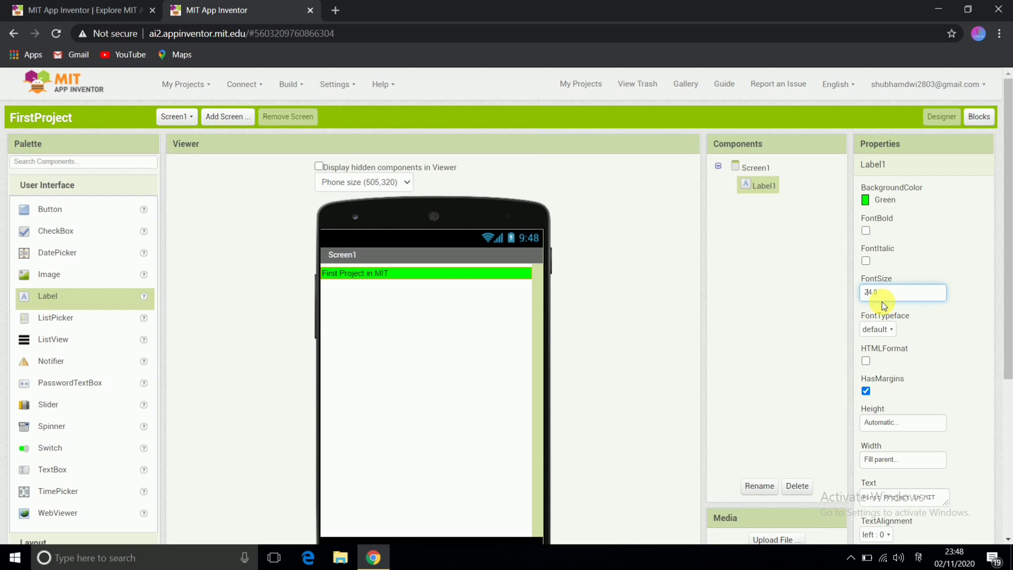
pyautogui.press('Return')
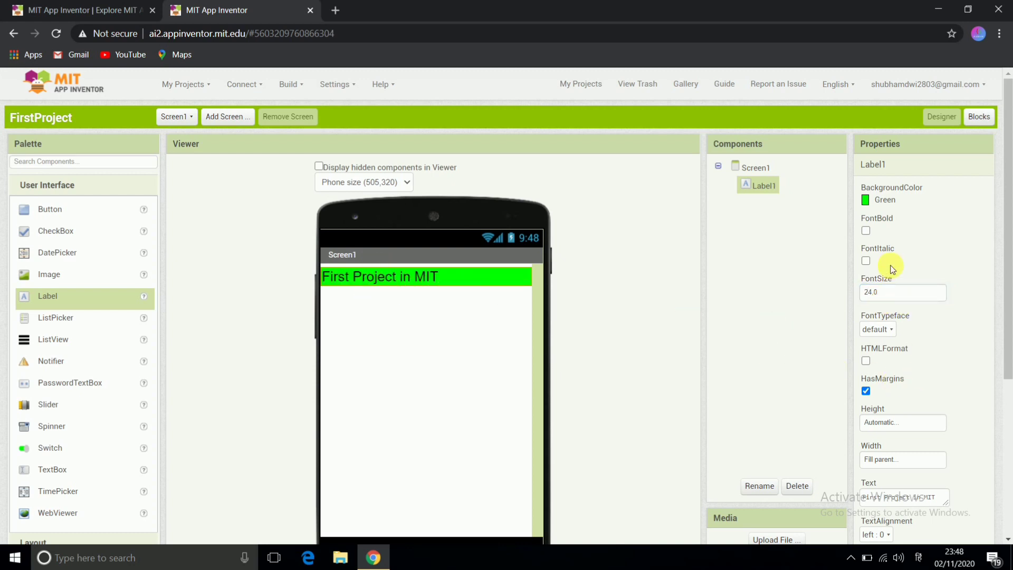
pyautogui.scroll(-3, 890, 236)
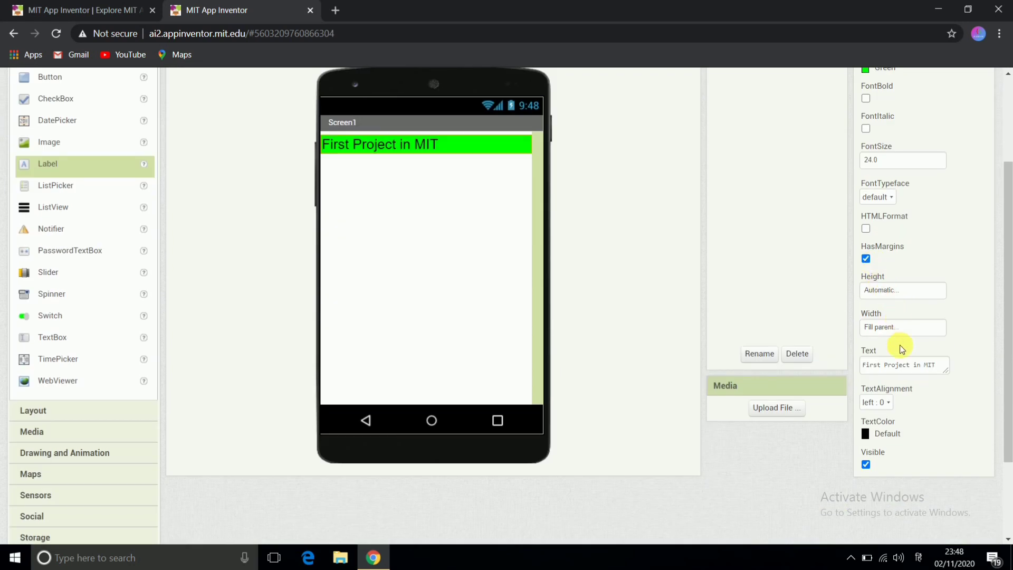
pyautogui.click(886, 401)
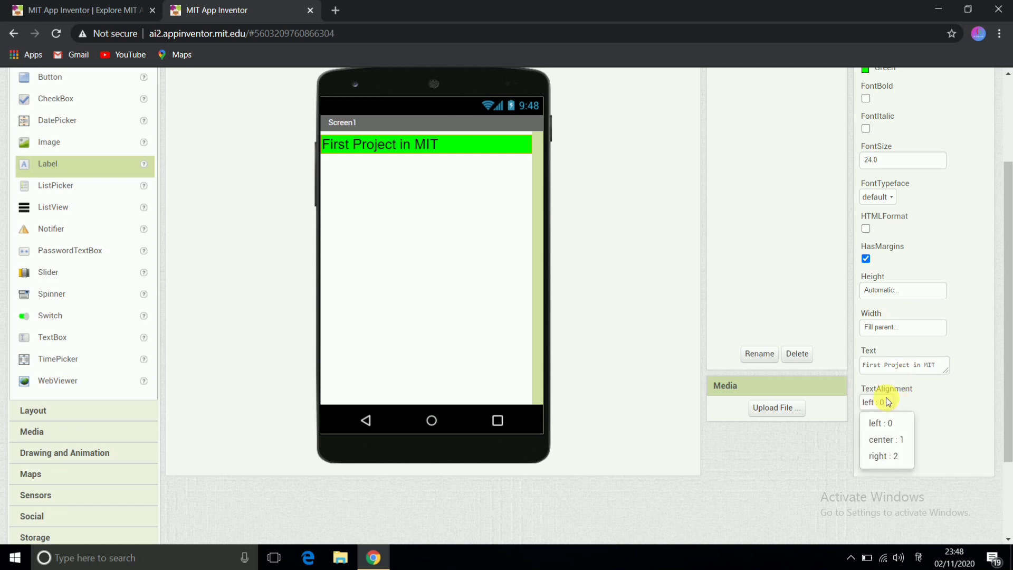
pyautogui.click(891, 439)
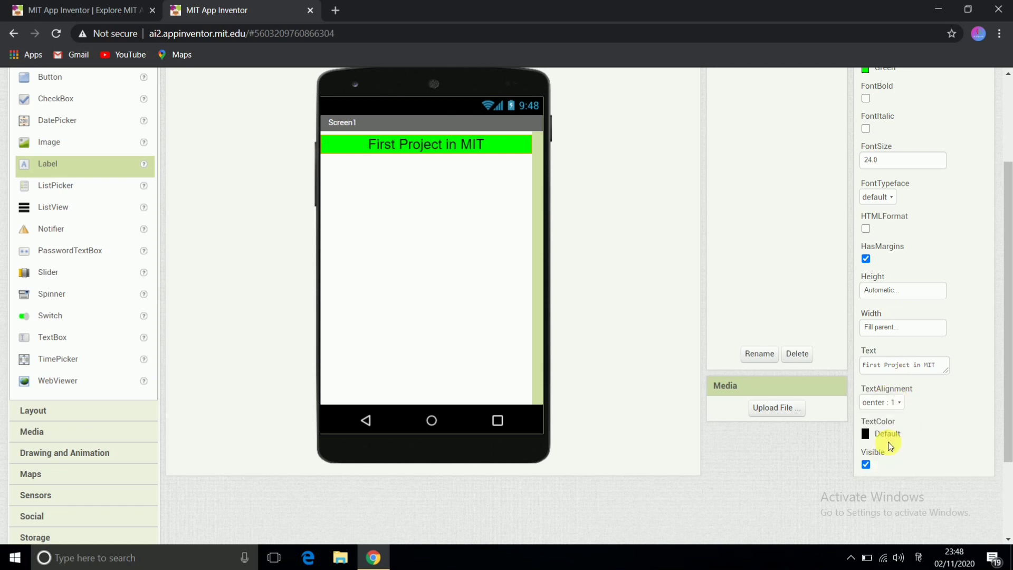
pyautogui.click(514, 310)
pyautogui.scroll(3, 502, 283)
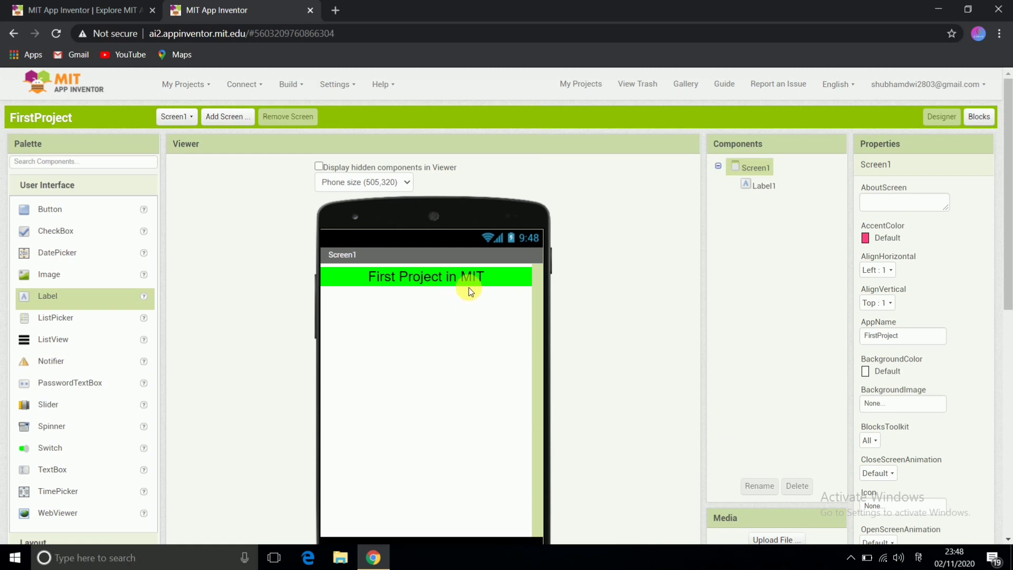
# Add a TextBox and a PasswordTextBox to Screen1 below the label.
pyautogui.scroll(-1, 425, 328)
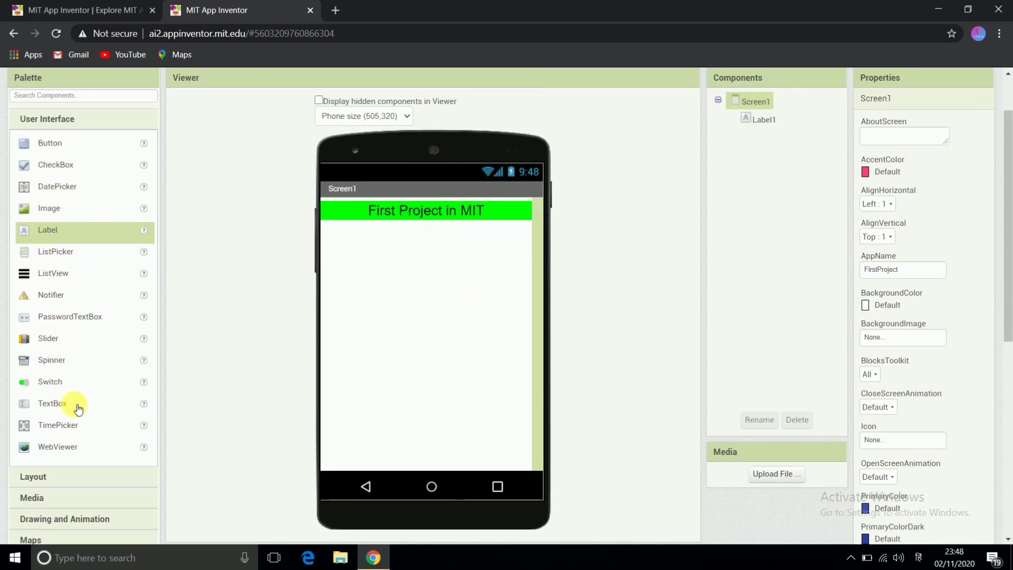
pyautogui.scroll(-1, 80, 399)
pyautogui.scroll(1, 83, 332)
pyautogui.moveTo(74, 411); pyautogui.dragTo(416, 262)
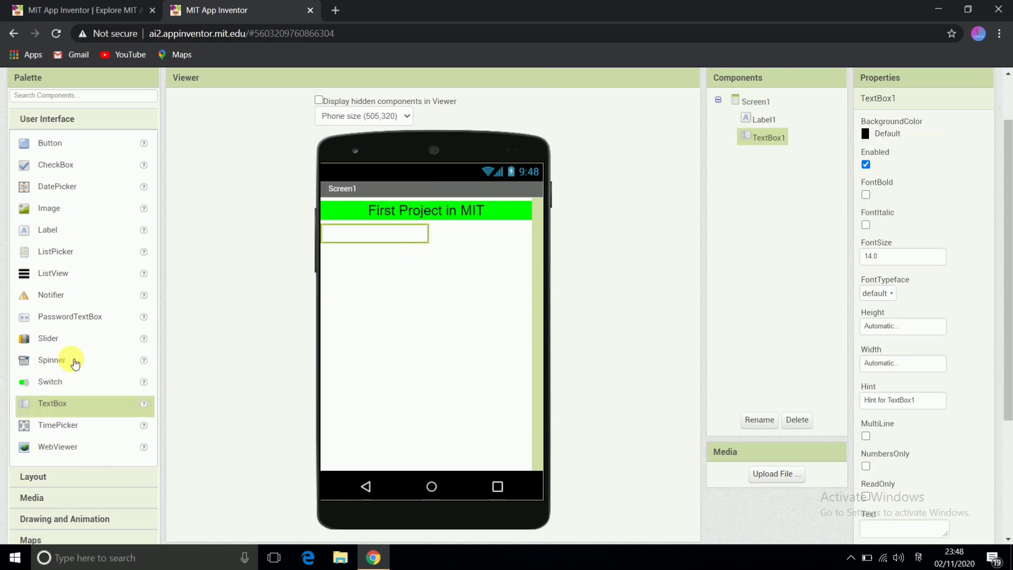
pyautogui.moveTo(79, 317); pyautogui.dragTo(381, 271)
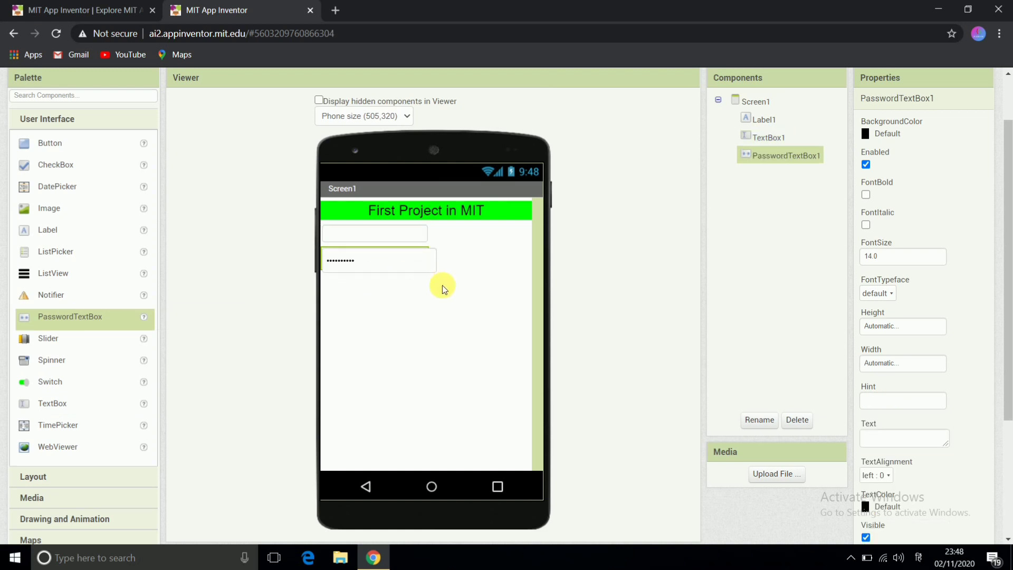
# Set the text box's hint to "Enter your name here" and the password box's hint to "Enter your password".
pyautogui.click(387, 234)
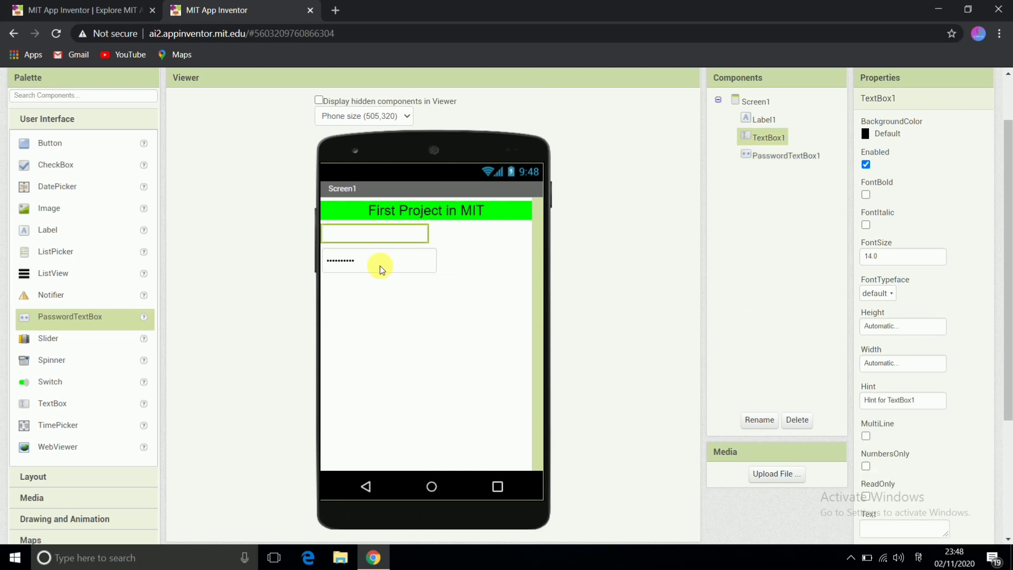
pyautogui.scroll(-1, 894, 301)
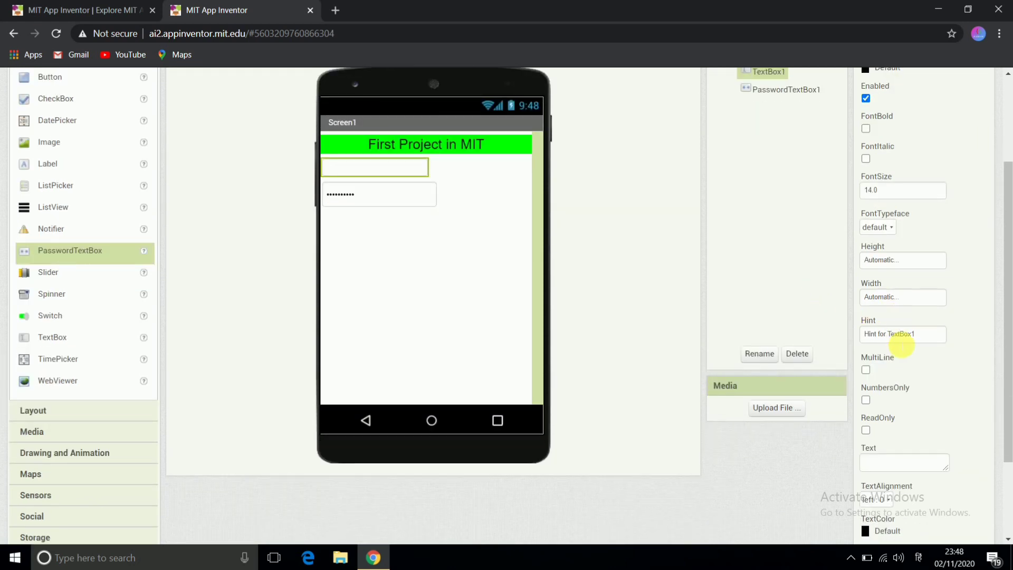
pyautogui.click(928, 334)
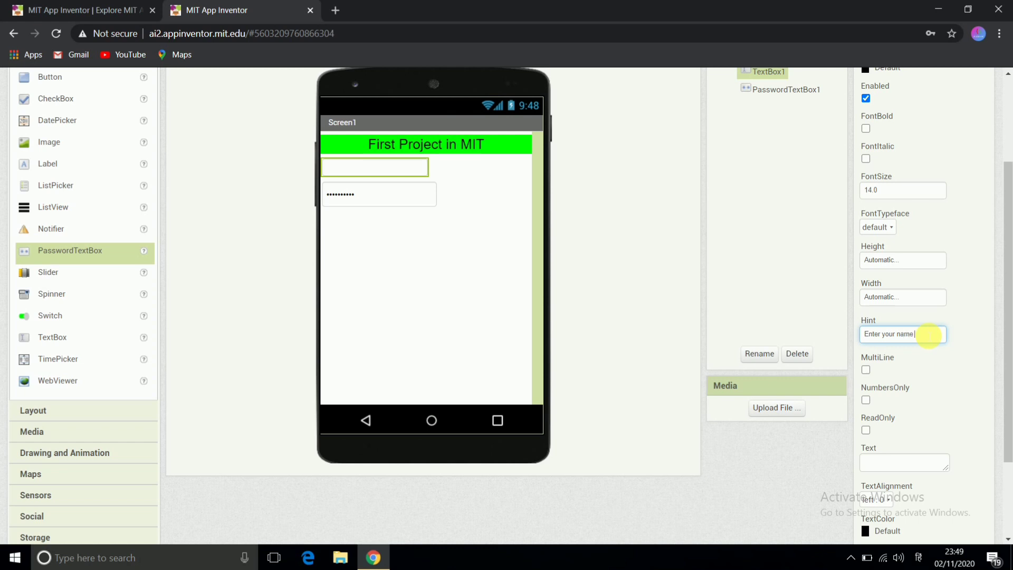
pyautogui.press('Return')
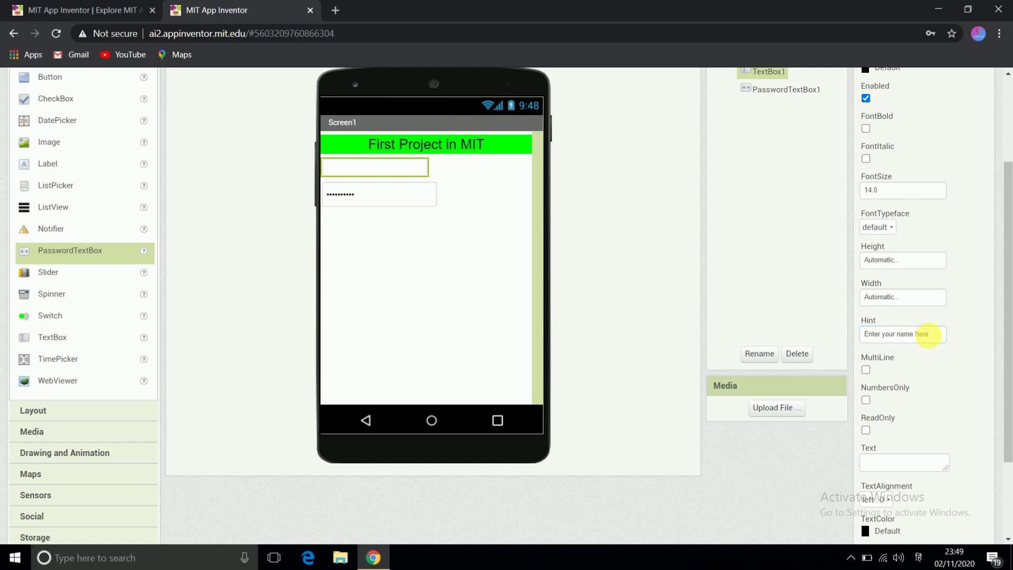
pyautogui.click(388, 196)
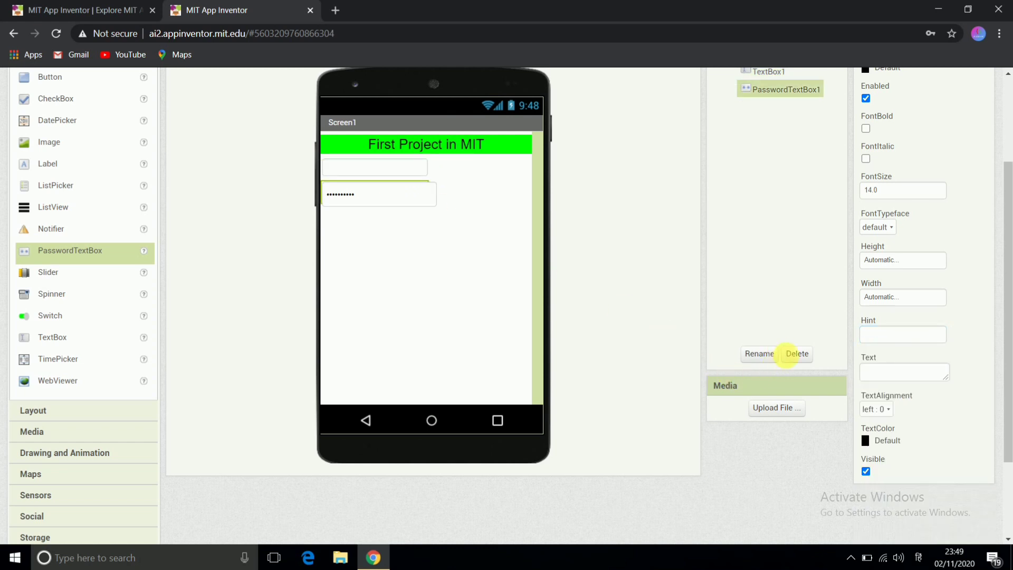
pyautogui.click(898, 336)
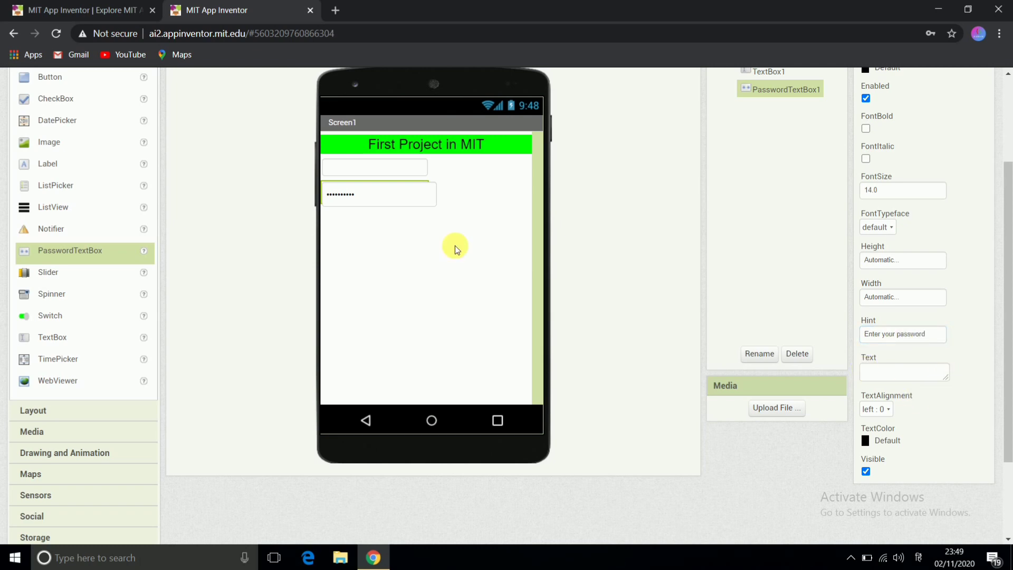
# Set the width of the name text box to Fill parent.
pyautogui.scroll(3, 385, 222)
pyautogui.click(356, 305)
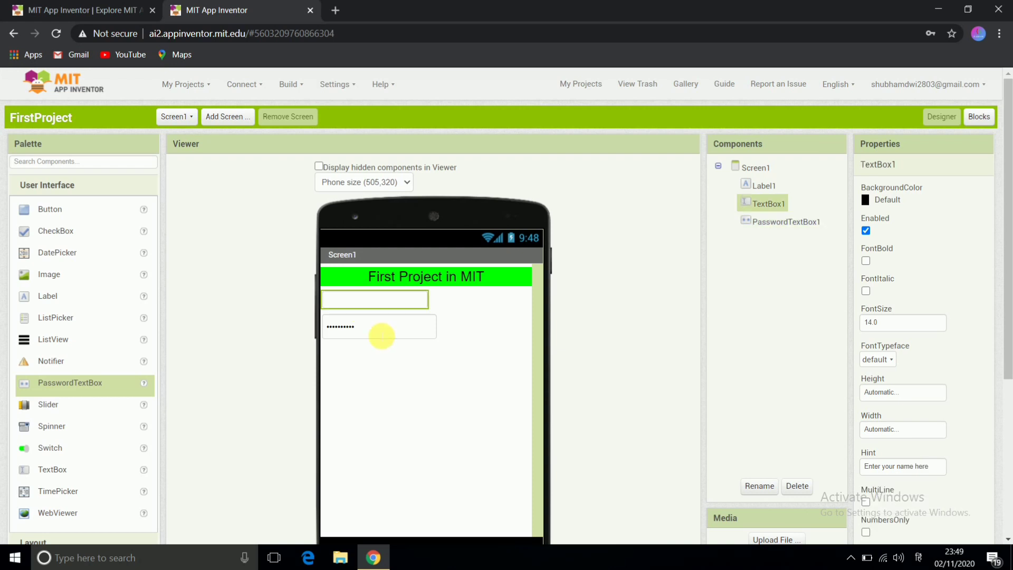
pyautogui.click(380, 333)
pyautogui.click(376, 298)
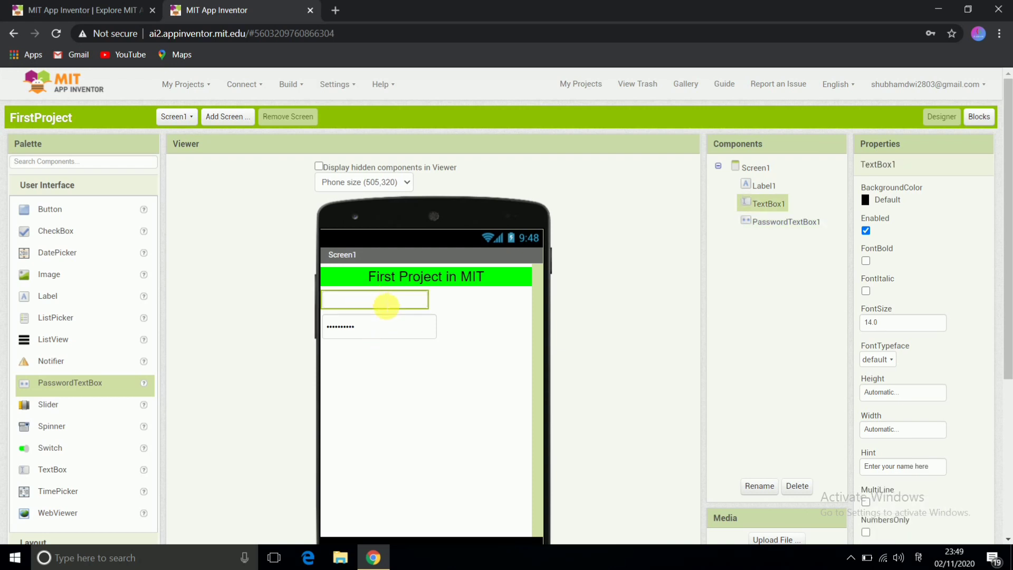
pyautogui.click(383, 332)
pyautogui.click(371, 299)
pyautogui.click(878, 428)
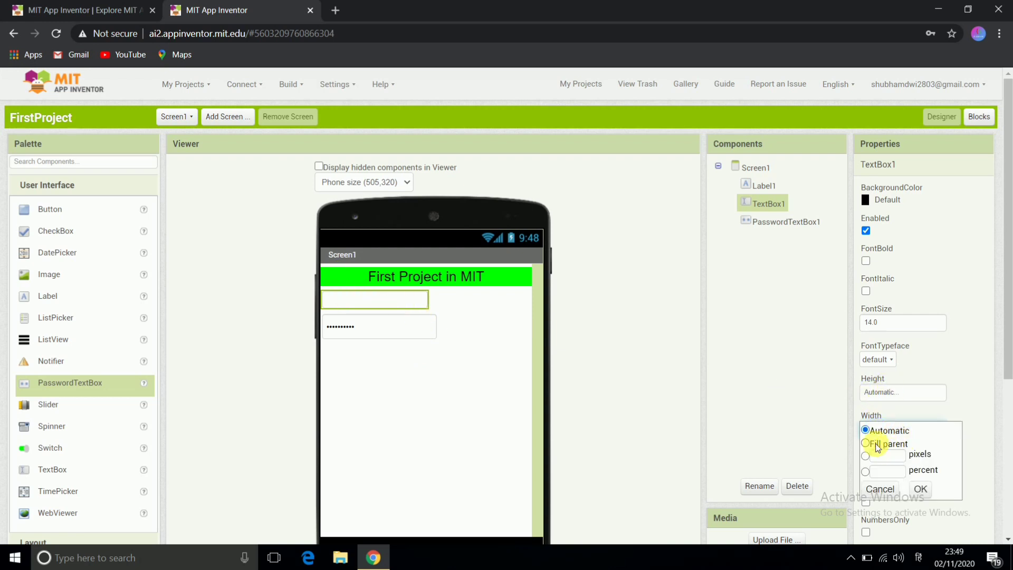
pyautogui.click(869, 444)
pyautogui.click(920, 489)
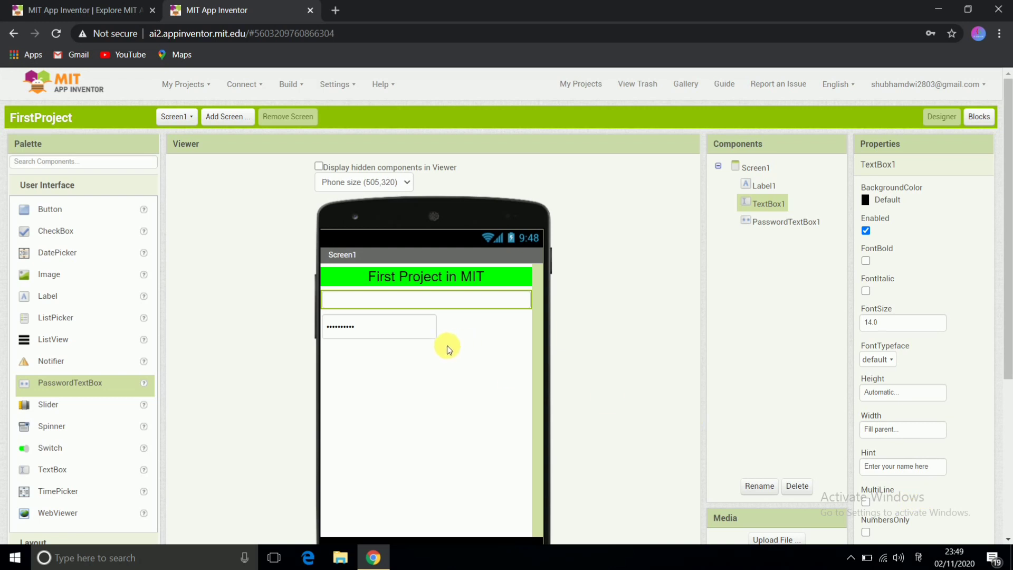
# Set the width of the password text box to Fill parent.
pyautogui.click(380, 331)
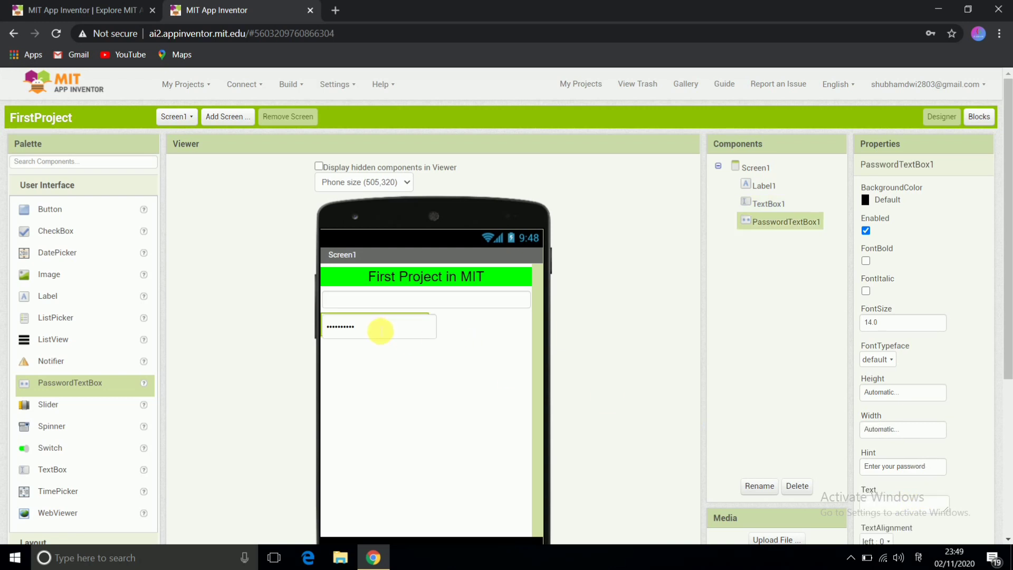
pyautogui.click(882, 428)
pyautogui.click(865, 443)
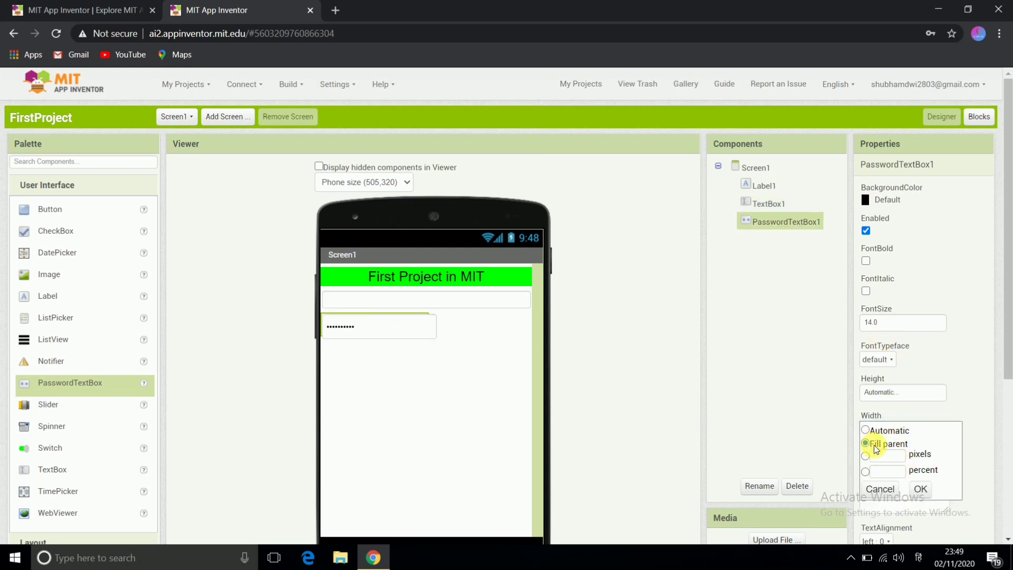
pyautogui.click(920, 489)
# Add an Image component to Screen1 below the password text box.
pyautogui.scroll(-4, 460, 415)
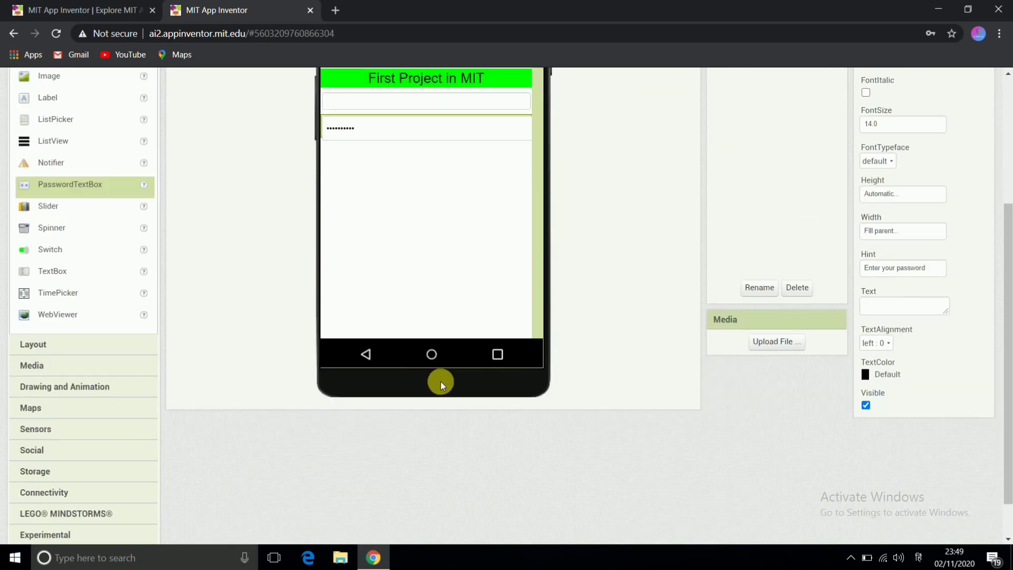
pyautogui.scroll(4, 441, 381)
pyautogui.scroll(-1, 457, 389)
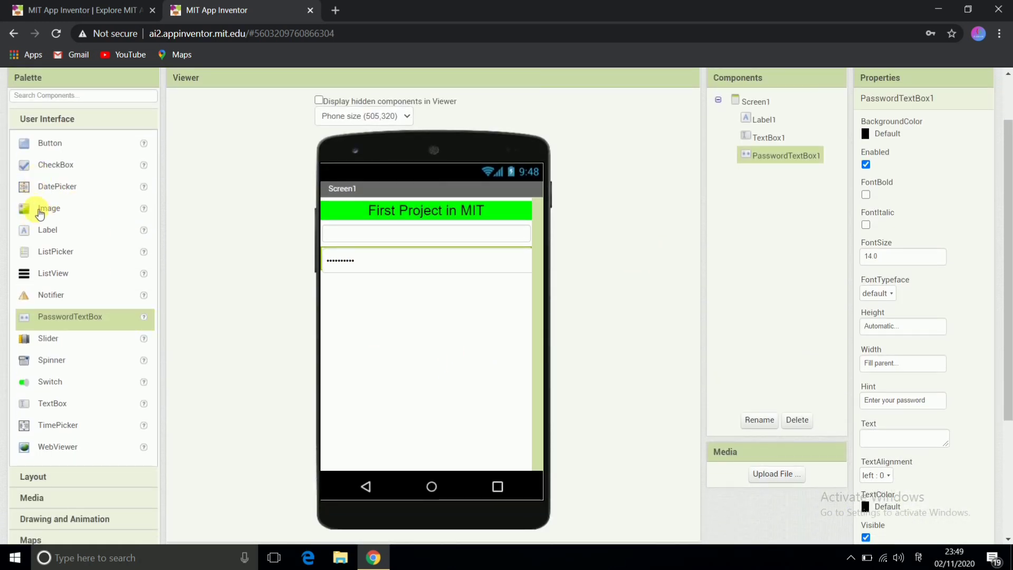
pyautogui.moveTo(47, 211); pyautogui.dragTo(347, 304)
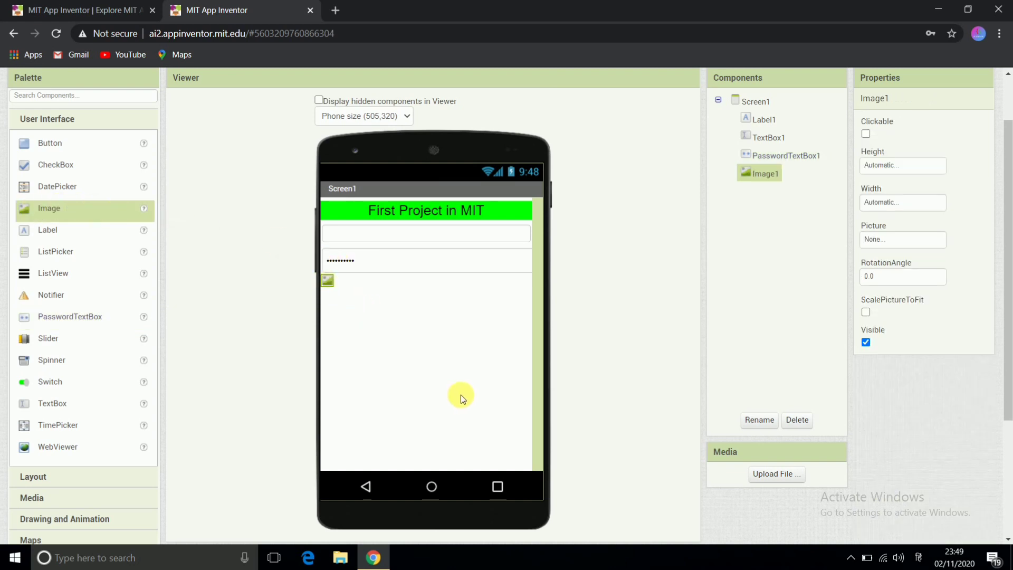
# Upload the image file i4.jpg from the d1 folder to the project's media.
pyautogui.scroll(-1, 396, 368)
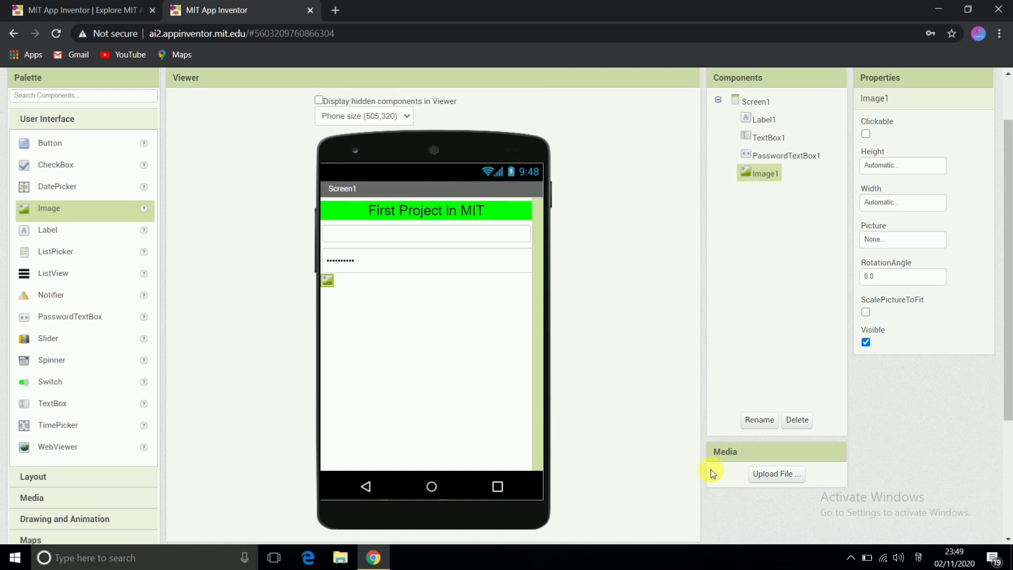
pyautogui.scroll(-1, 714, 454)
pyautogui.click(780, 412)
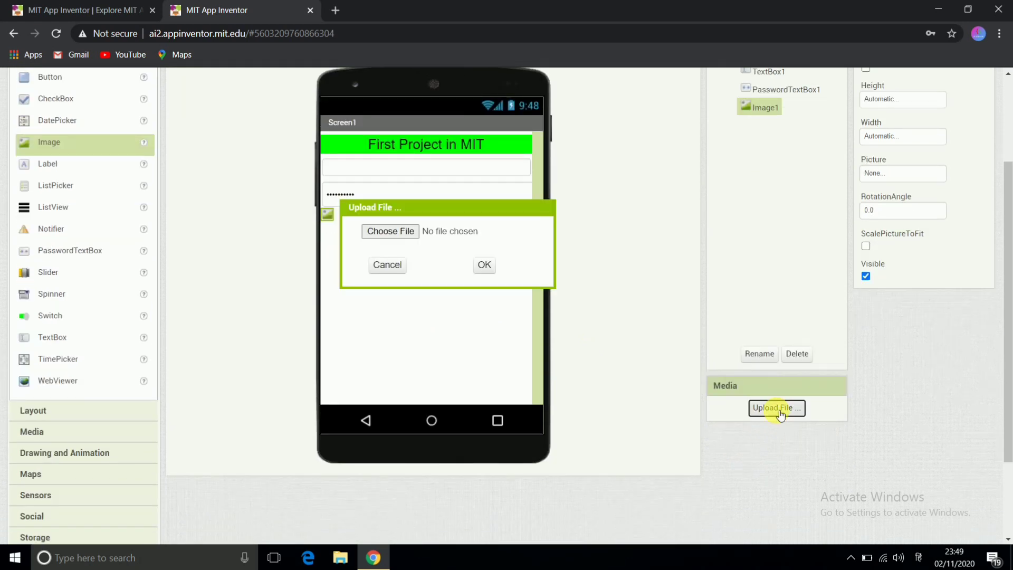
pyautogui.click(391, 231)
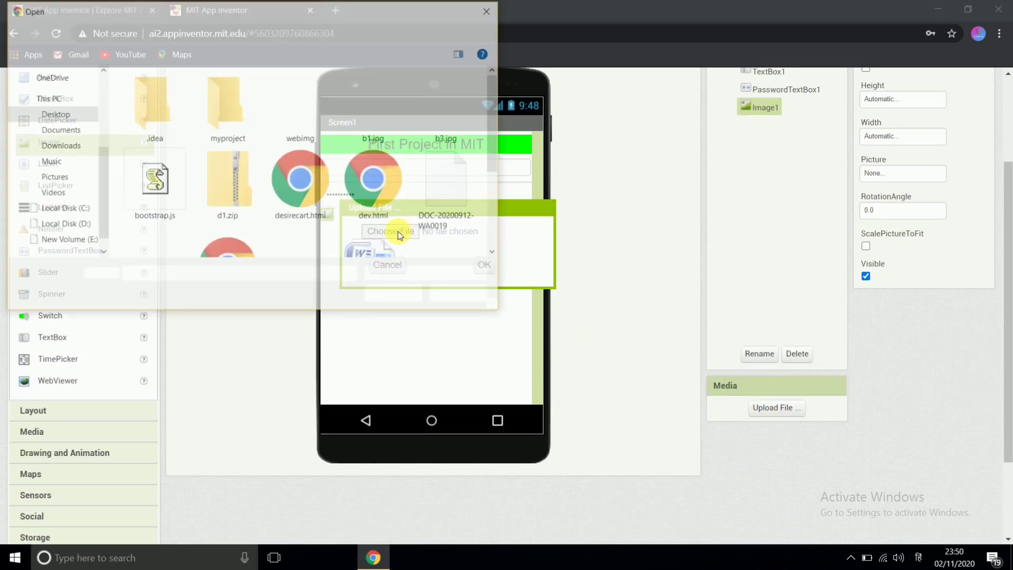
pyautogui.scroll(-3, 311, 189)
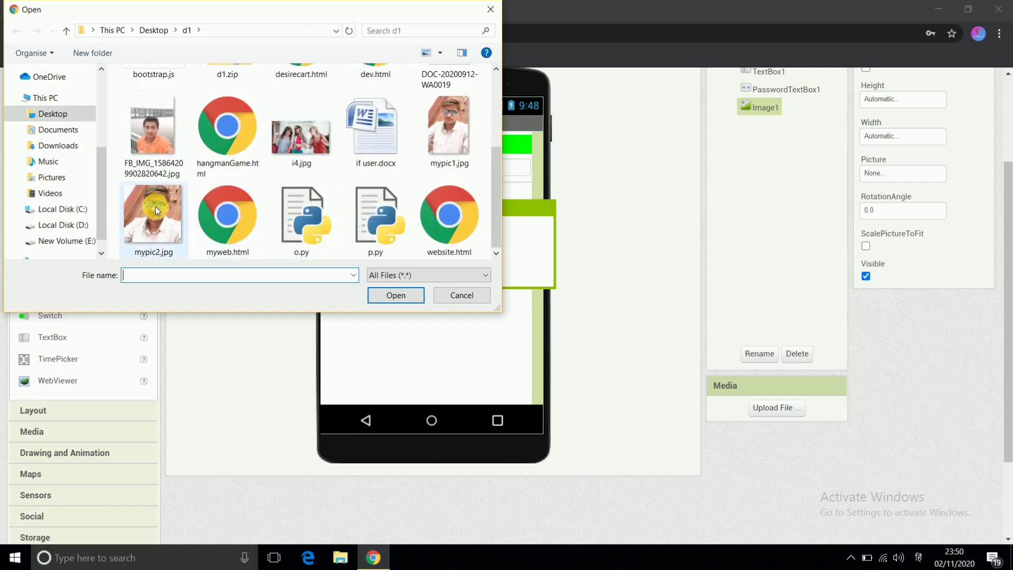
pyautogui.scroll(3, 317, 214)
pyautogui.scroll(-3, 349, 216)
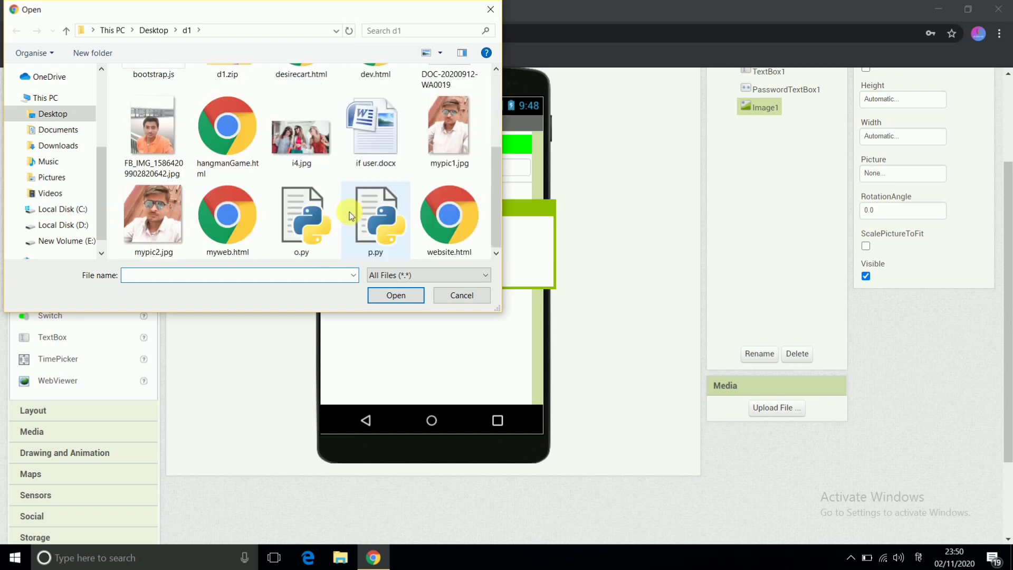
pyautogui.click(295, 140)
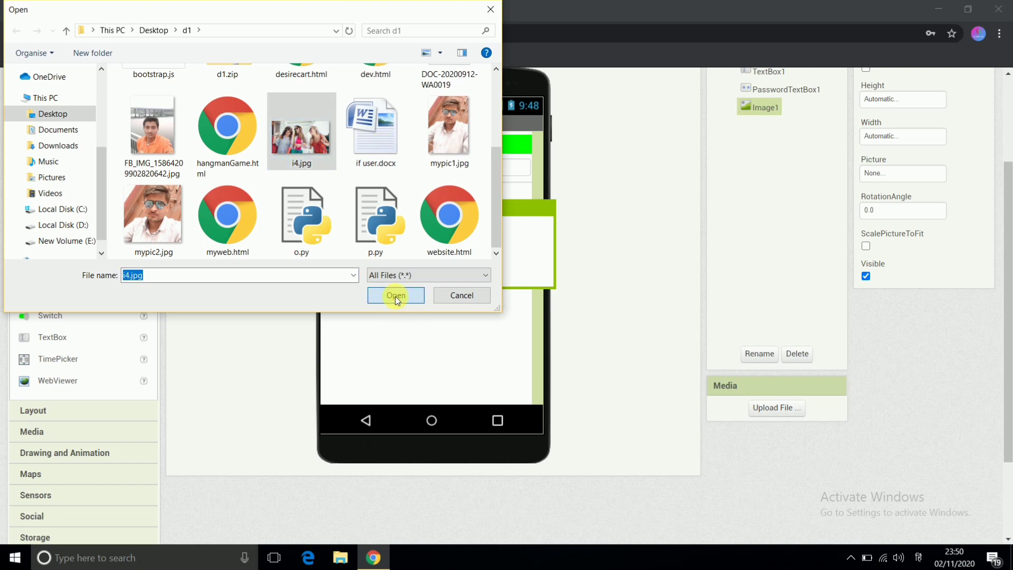
pyautogui.click(396, 296)
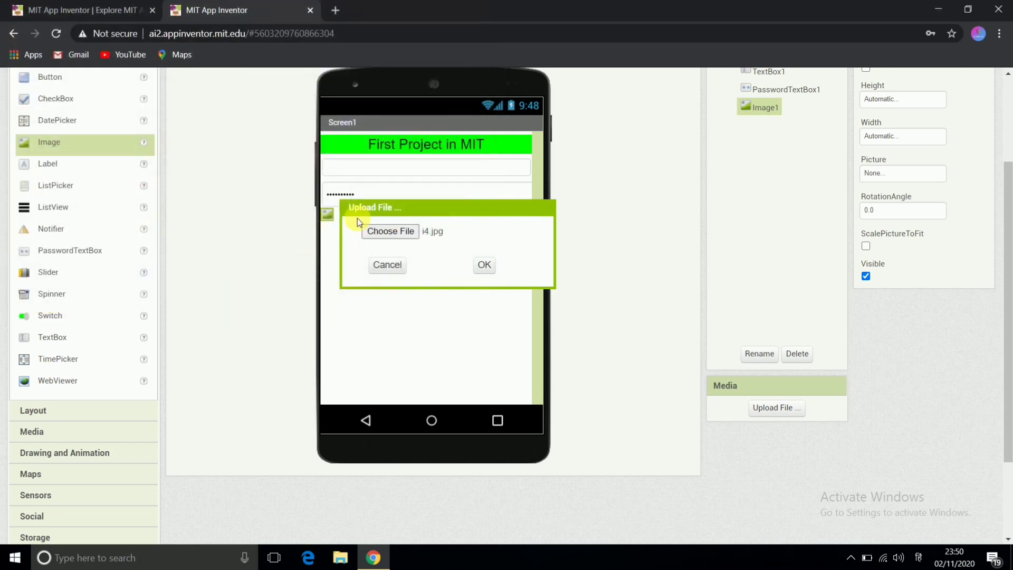
pyautogui.click(484, 265)
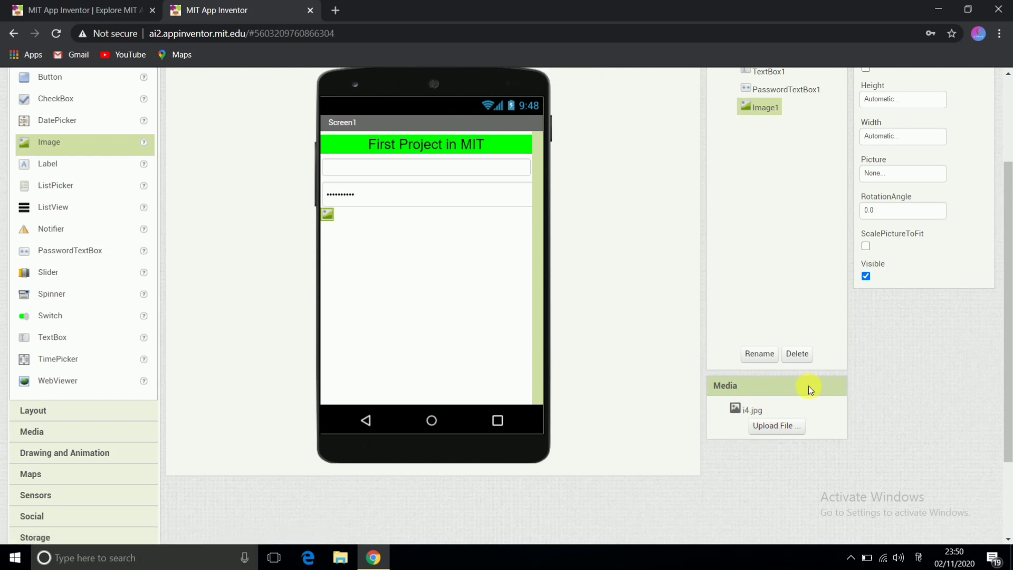
# Set the picture of Image1 to i4.jpg and check it in the phone preview.
pyautogui.scroll(3, 810, 390)
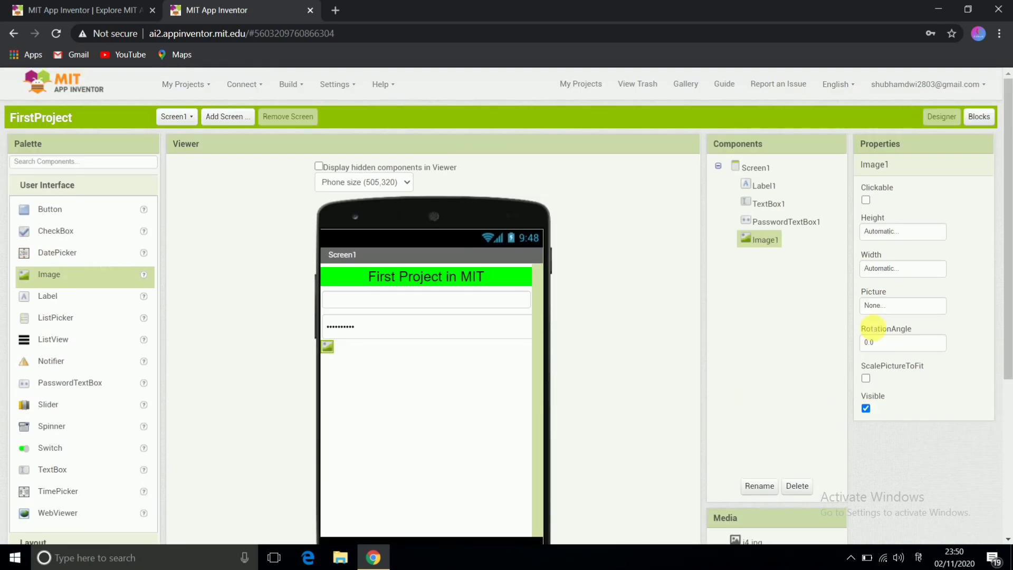
pyautogui.click(879, 308)
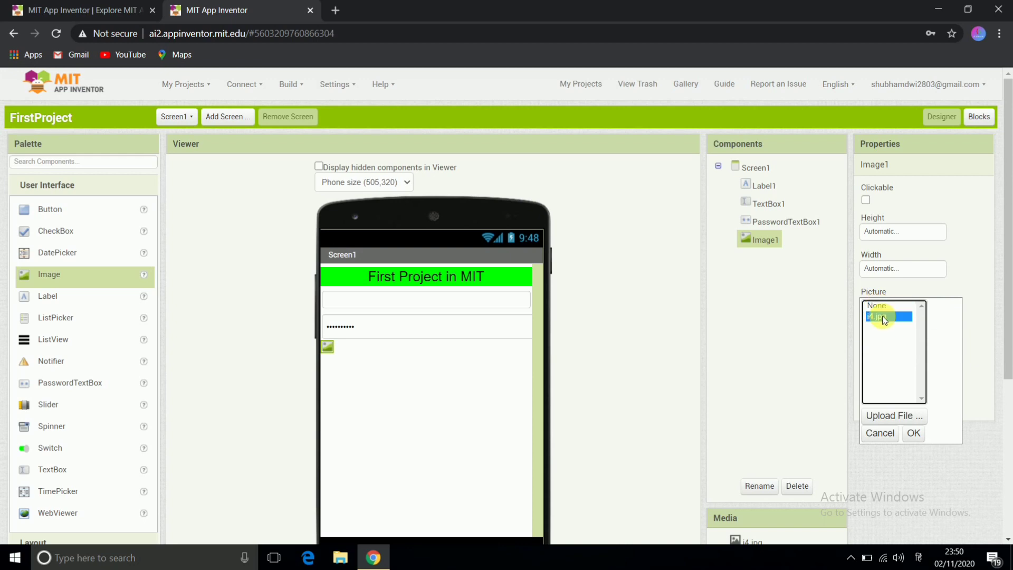
pyautogui.click(912, 433)
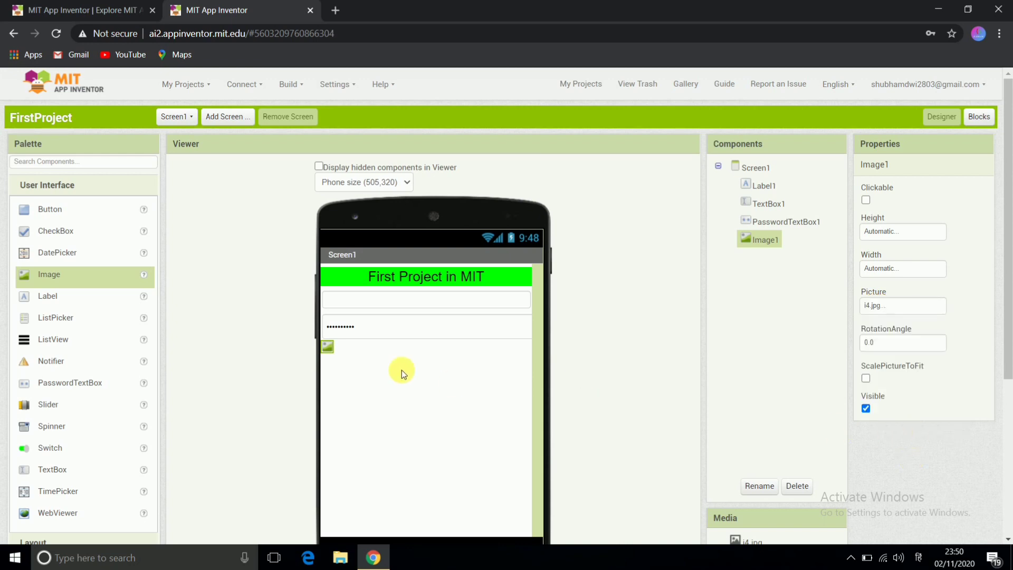
pyautogui.scroll(-4, 422, 393)
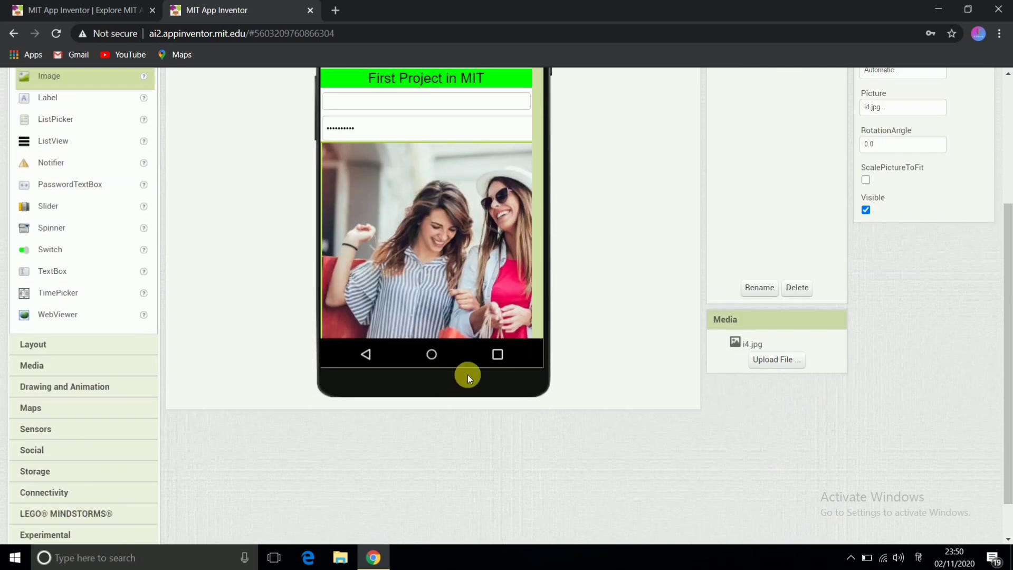
pyautogui.scroll(3, 468, 374)
pyautogui.scroll(-1, 642, 364)
pyautogui.scroll(1, 652, 375)
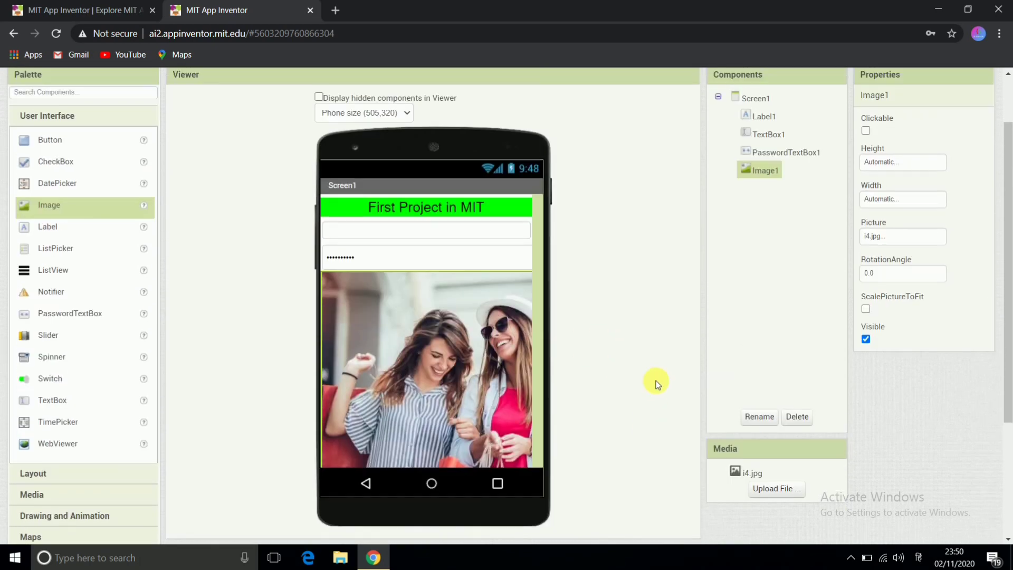
# Set both the height and the width of Image1 to 200 pixels.
pyautogui.scroll(1, 591, 420)
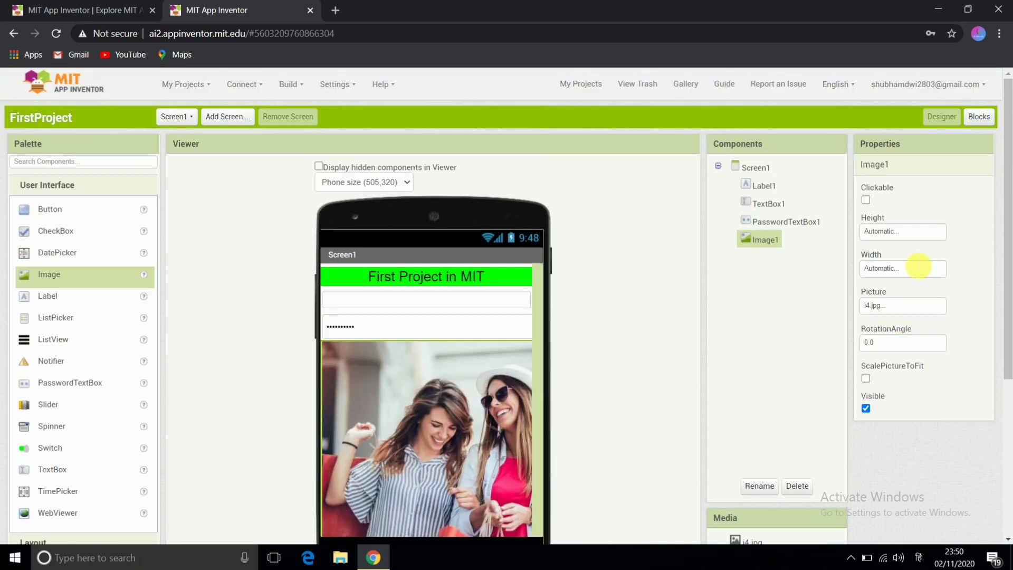
pyautogui.click(911, 230)
pyautogui.click(890, 258)
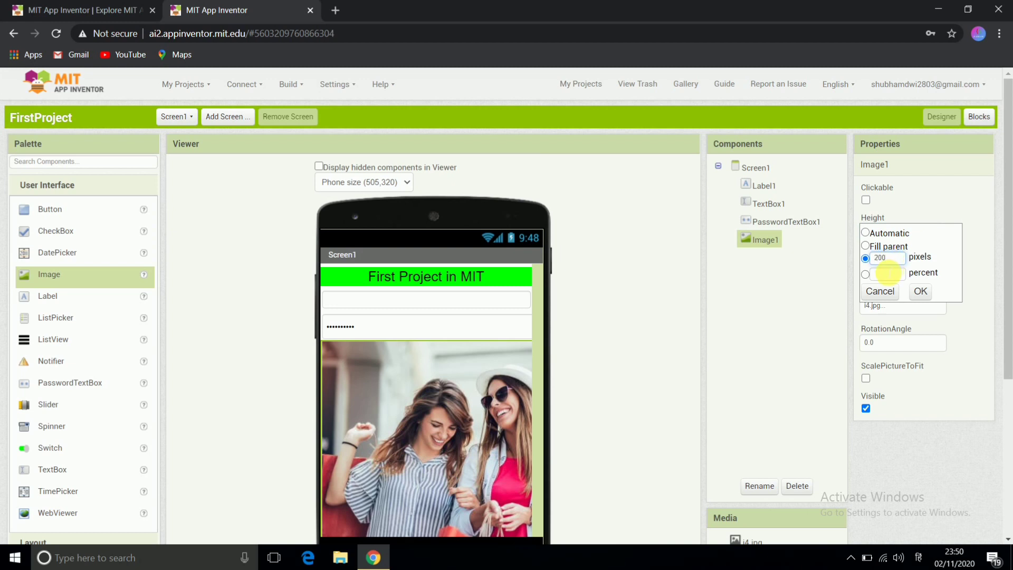
pyautogui.click(920, 291)
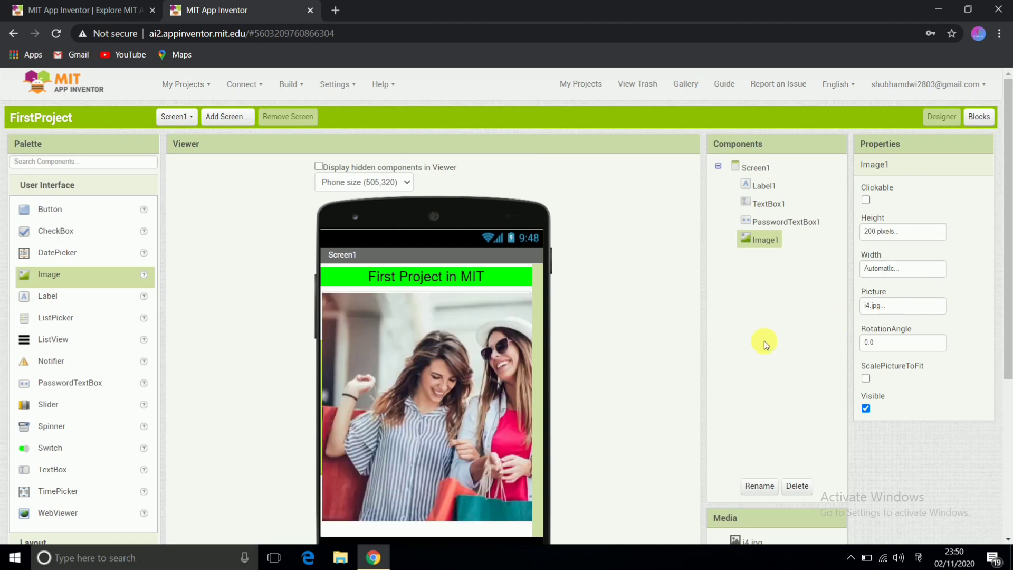
pyautogui.scroll(-2, 473, 386)
pyautogui.scroll(2, 472, 387)
pyautogui.click(905, 273)
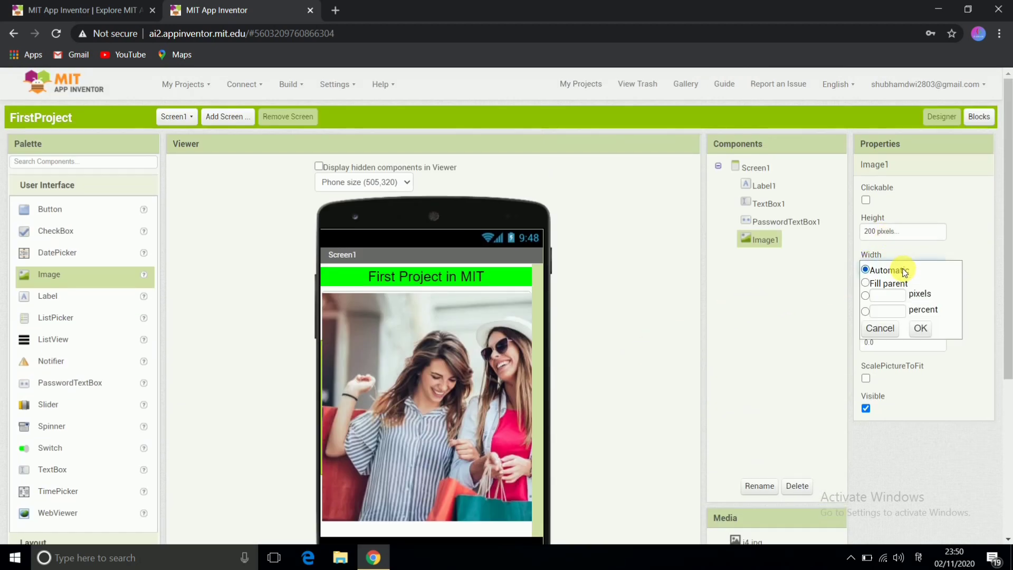
pyautogui.click(887, 297)
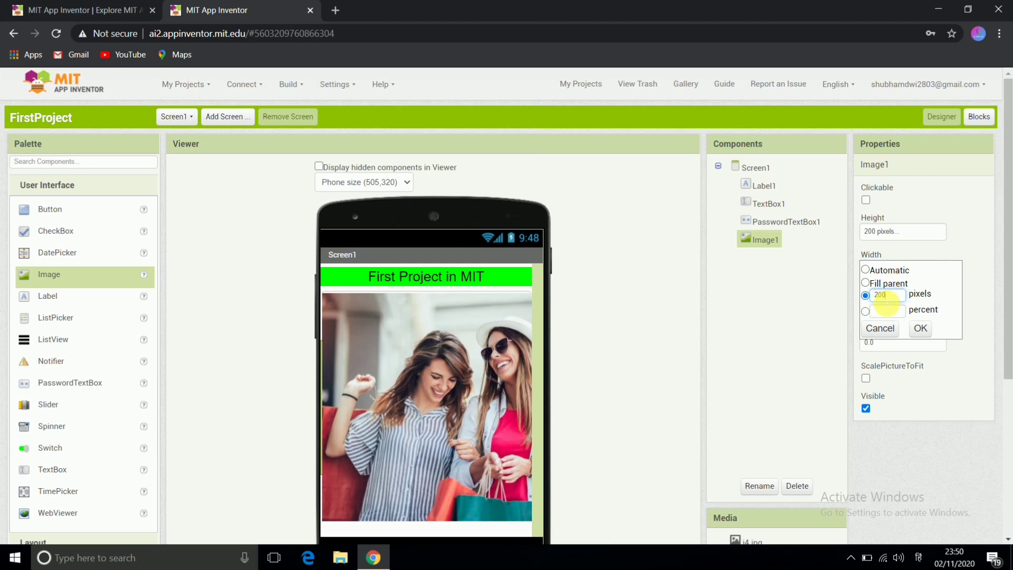
pyautogui.click(920, 328)
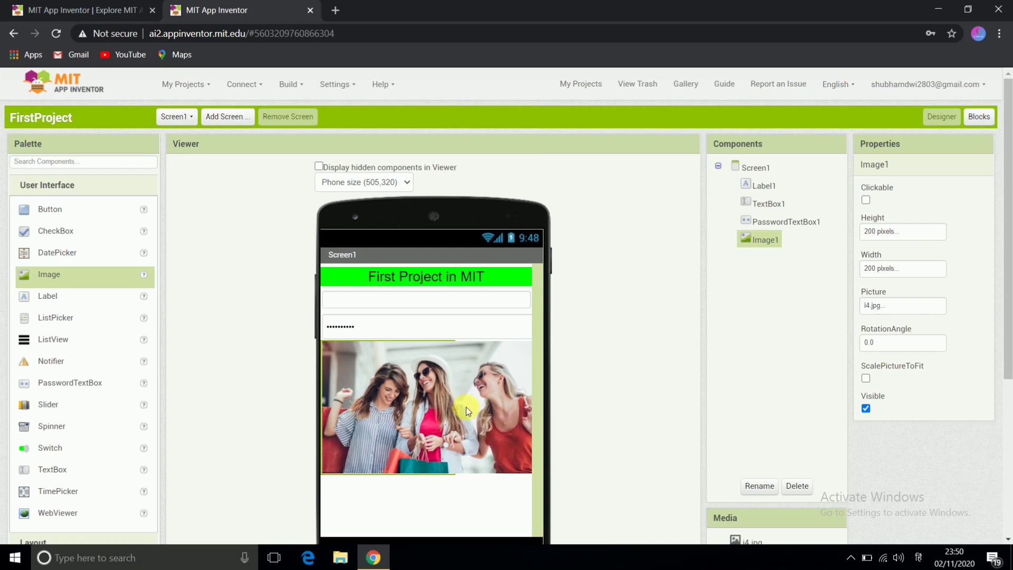
# Review the screen layout, inspecting the name text box, the password text box, the title label and the available components.
pyautogui.scroll(-2, 470, 405)
pyautogui.scroll(2, 478, 401)
pyautogui.scroll(-1, 463, 408)
pyautogui.scroll(1, 460, 405)
pyautogui.click(401, 300)
pyautogui.click(401, 319)
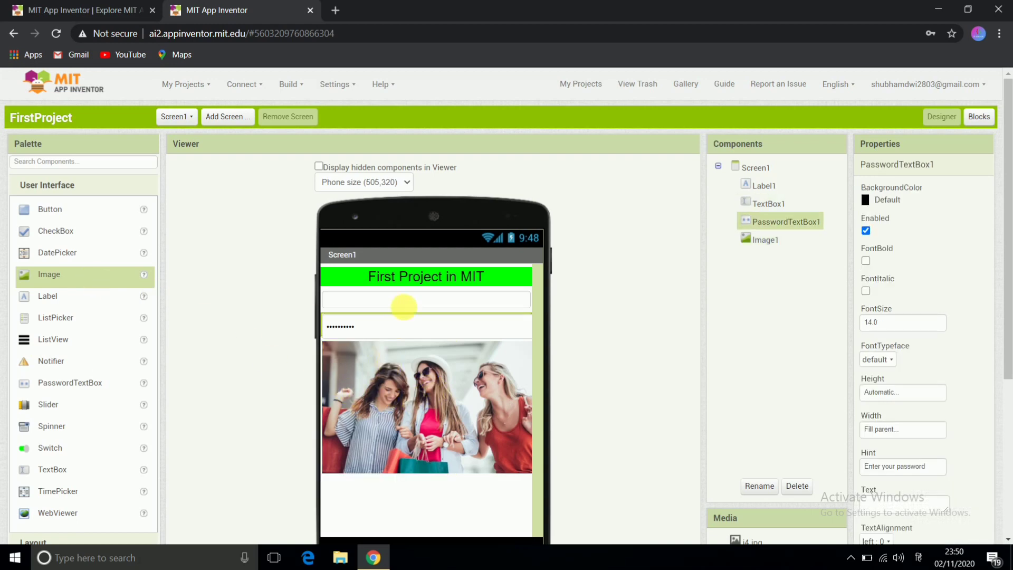
pyautogui.click(408, 286)
pyautogui.scroll(-2, 79, 402)
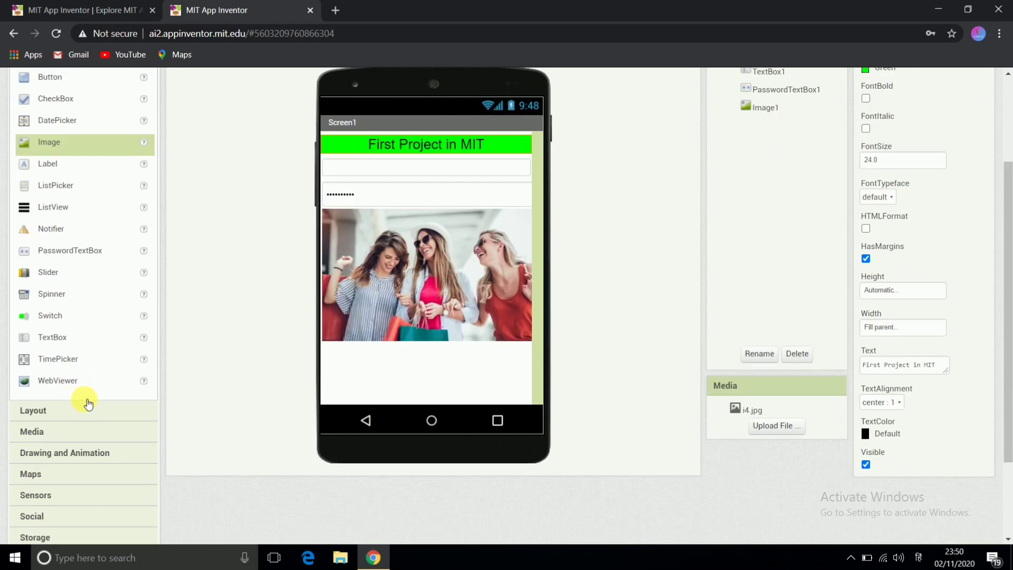
pyautogui.scroll(1, 63, 406)
pyautogui.scroll(-1, 68, 391)
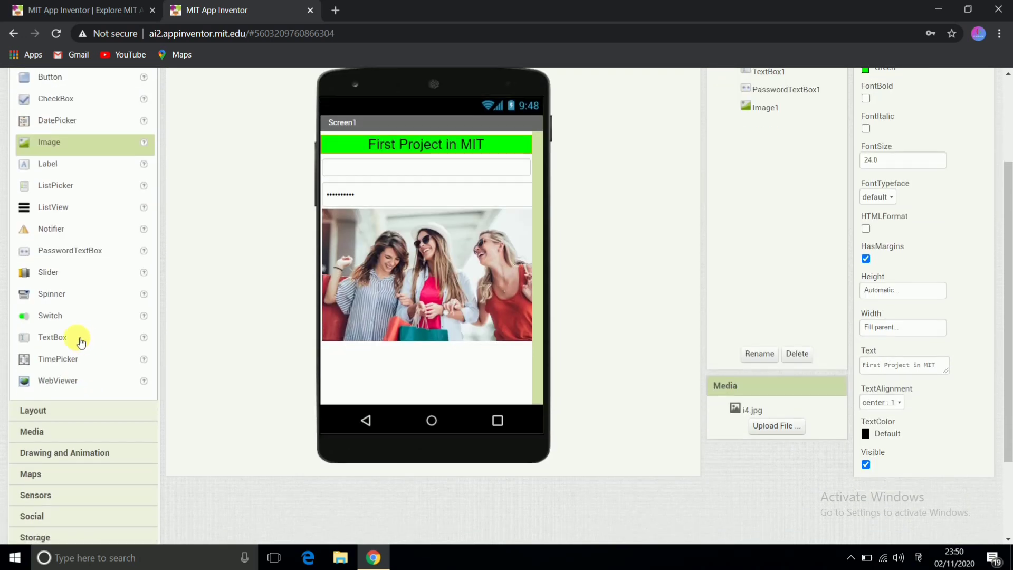
pyautogui.scroll(2, 426, 364)
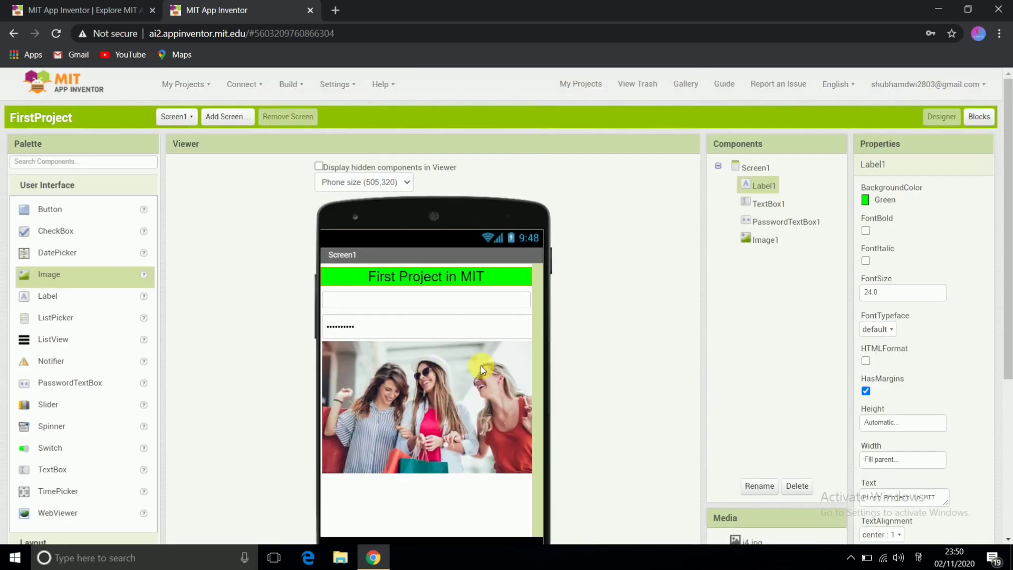
# Add a Button component below the image and set its text to "Start".
pyautogui.scroll(-1, 480, 366)
pyautogui.scroll(1, 452, 367)
pyautogui.moveTo(50, 209); pyautogui.dragTo(375, 502)
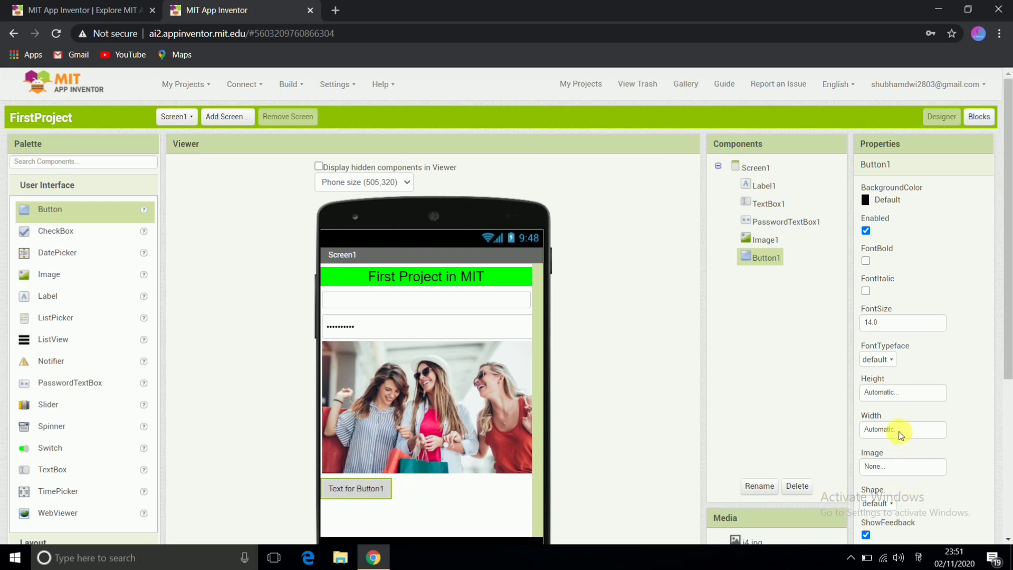
pyautogui.scroll(-2, 897, 430)
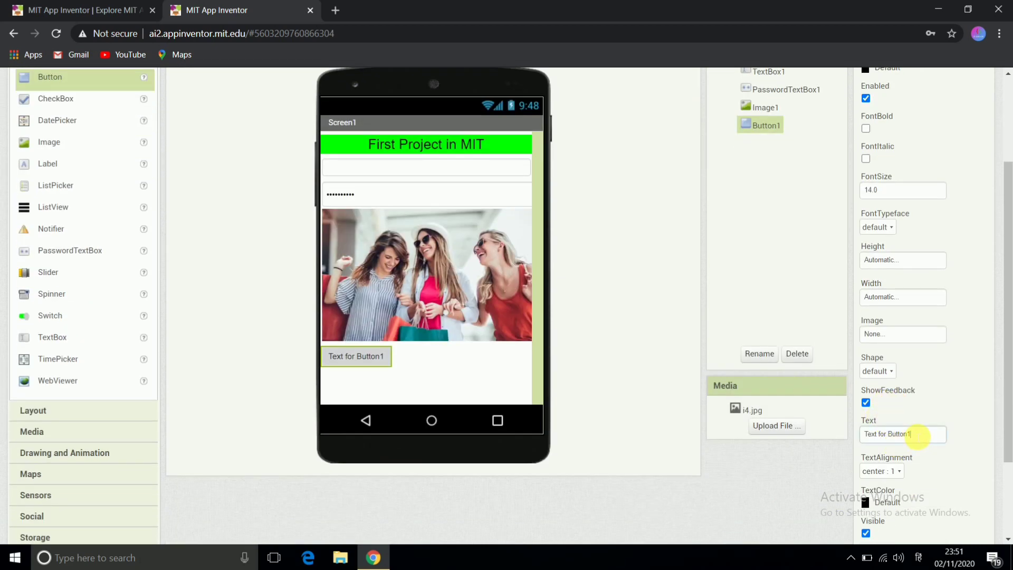
pyautogui.click(917, 435)
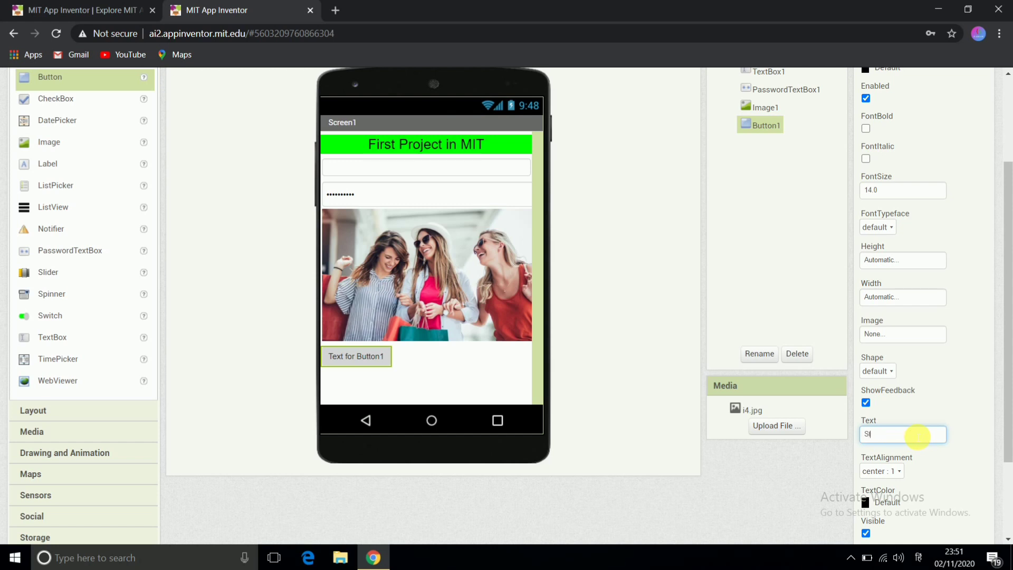
pyautogui.write('Start')
pyautogui.press('Return')
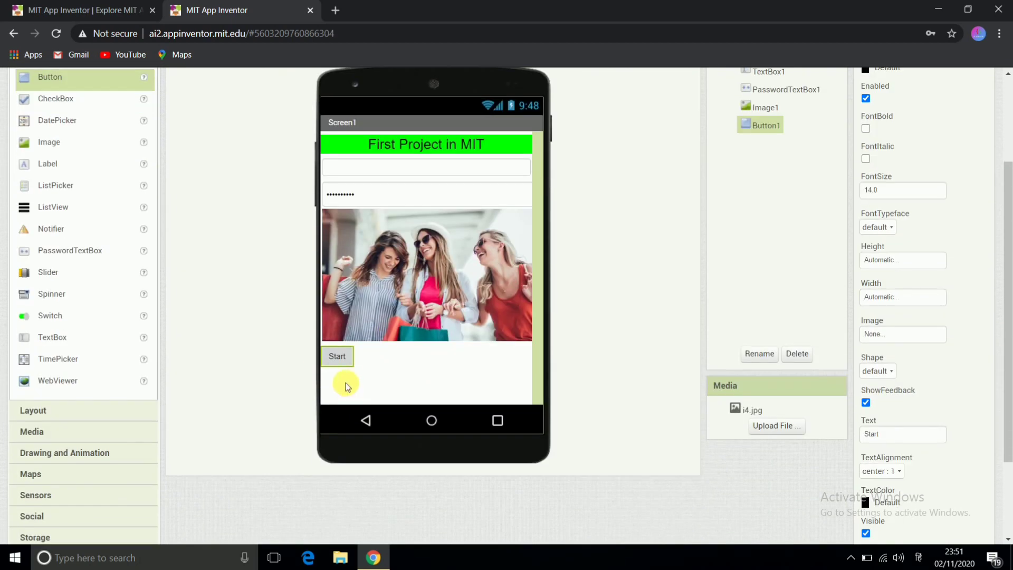
# In the Blocks editor, place a true logic block and attach a not block in front of it.
pyautogui.scroll(3, 430, 370)
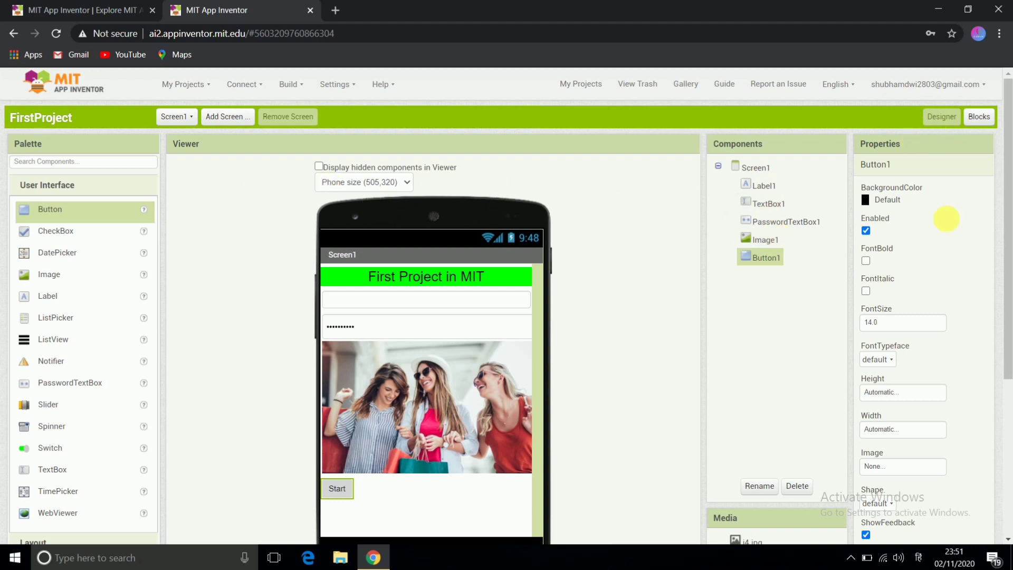
pyautogui.click(980, 118)
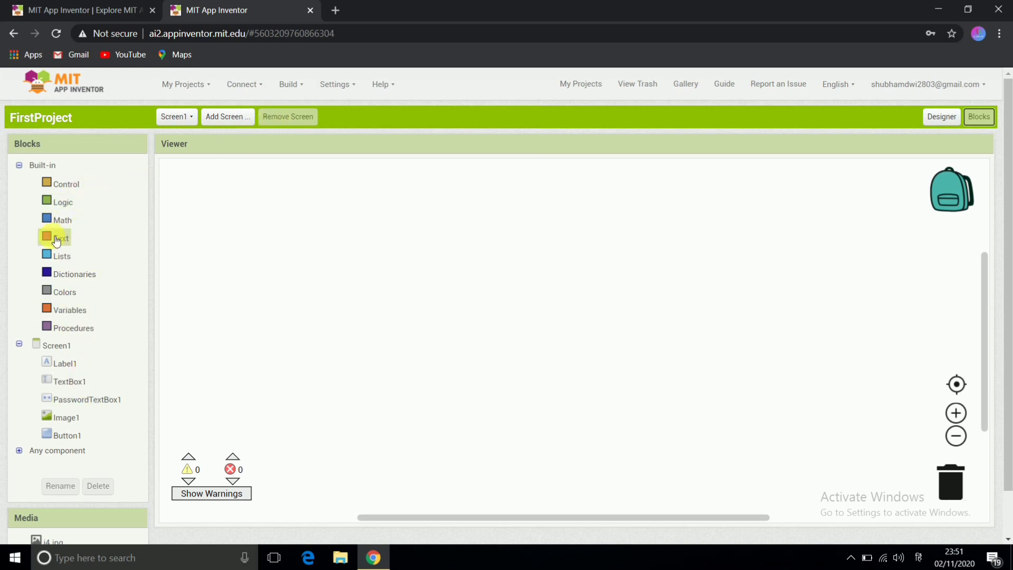
pyautogui.click(63, 202)
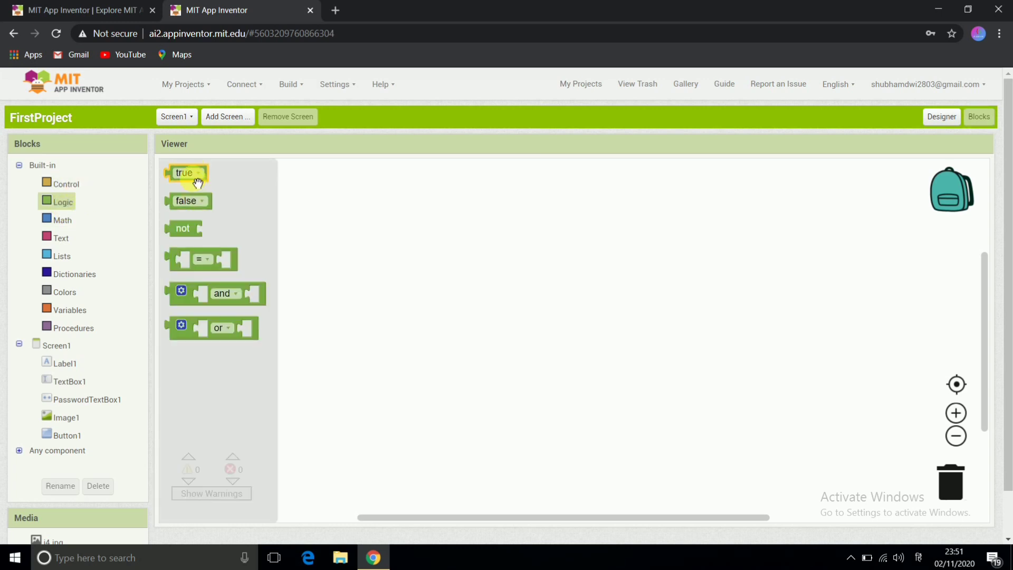
pyautogui.moveTo(188, 173); pyautogui.dragTo(532, 276)
pyautogui.click(61, 201)
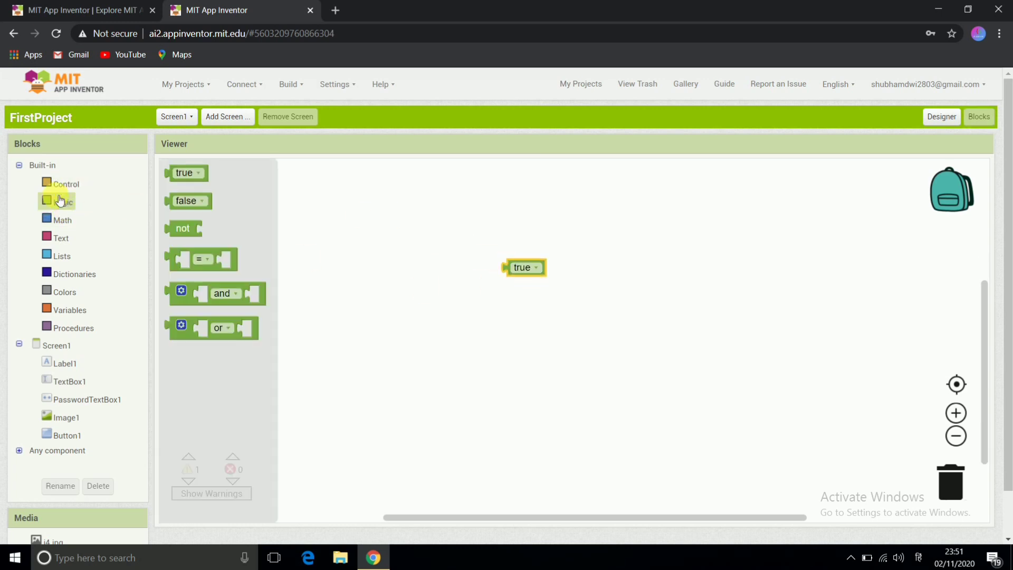
pyautogui.moveTo(187, 227); pyautogui.dragTo(490, 266)
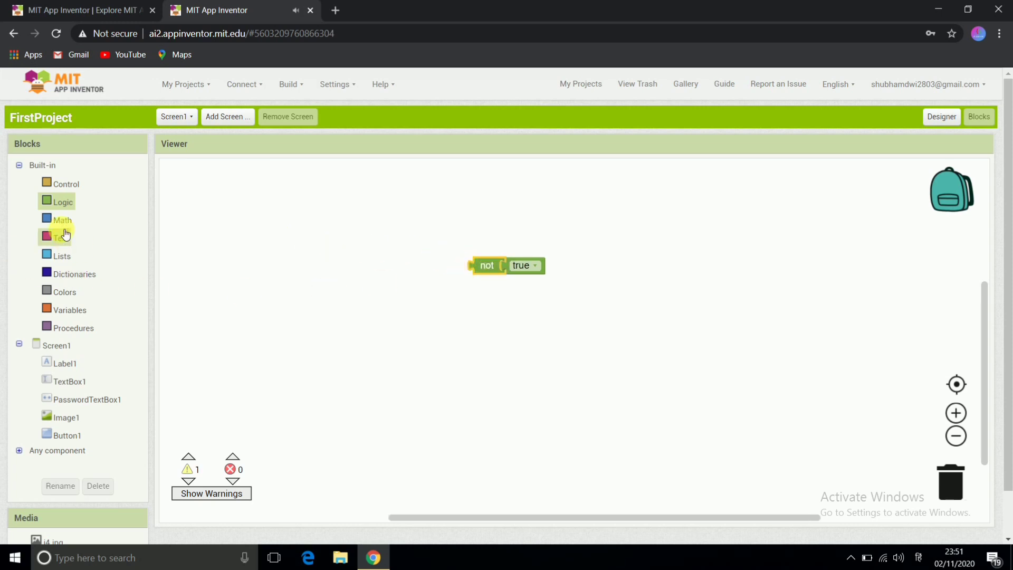
# Place an or logic block on the workspace above the joined not-true blocks.
pyautogui.click(85, 223)
pyautogui.click(66, 201)
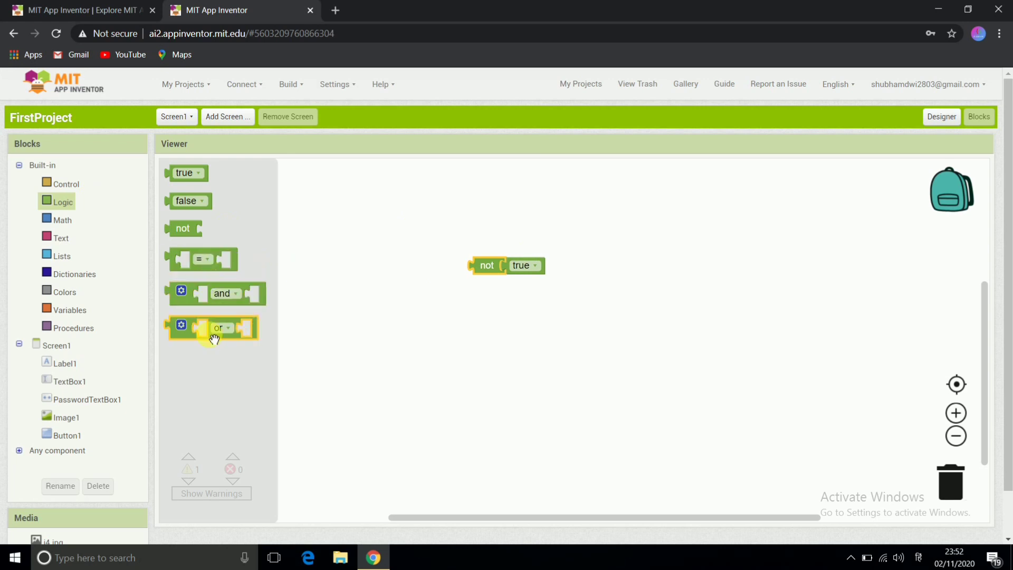
pyautogui.moveTo(208, 330); pyautogui.dragTo(490, 222)
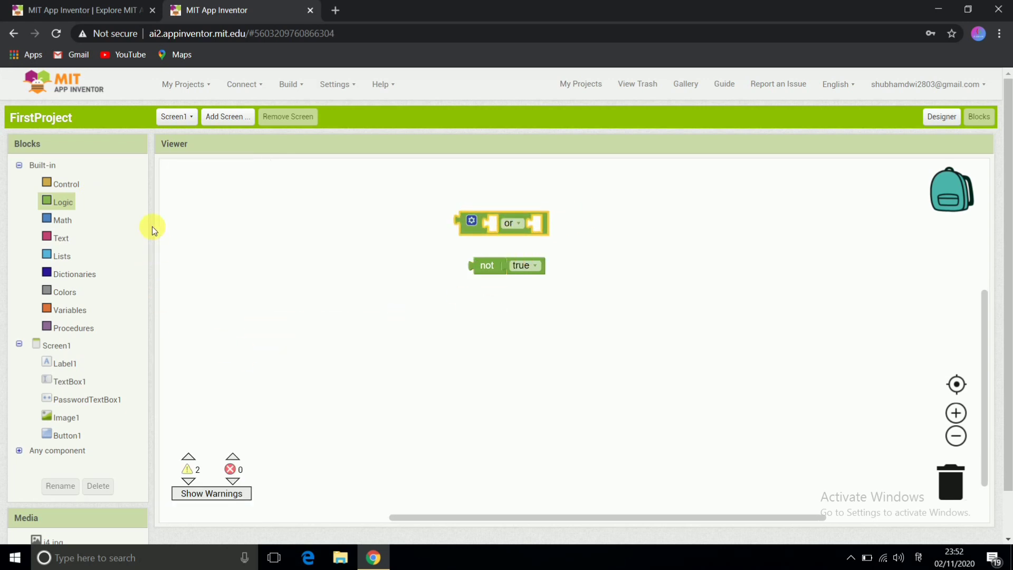
# Place a false logic block on the workspace and fit it into the first socket of the or block.
pyautogui.click(74, 219)
pyautogui.click(64, 203)
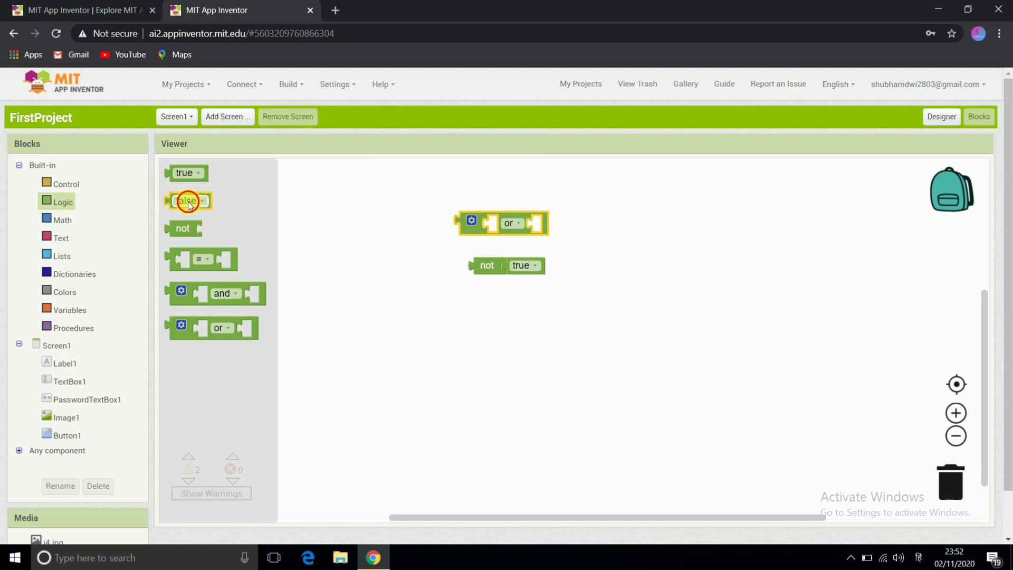
pyautogui.moveTo(189, 199); pyautogui.dragTo(346, 230)
pyautogui.moveTo(275, 221); pyautogui.dragTo(413, 238)
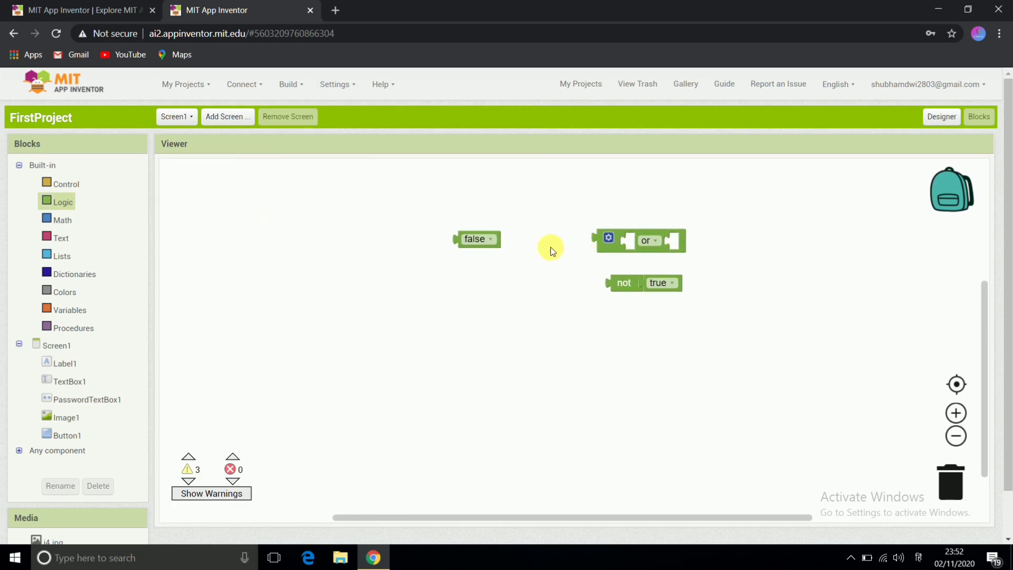
pyautogui.moveTo(630, 250); pyautogui.dragTo(480, 250)
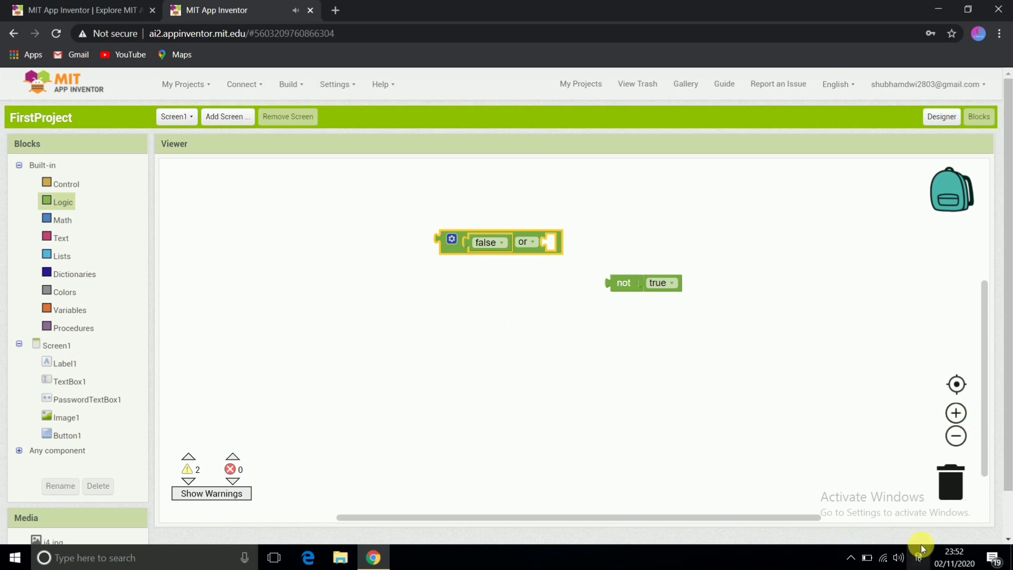
# Step through the block warnings and delete both remaining block groups, the or block containing false and the joined not-true blocks.
pyautogui.scroll(-1, 692, 433)
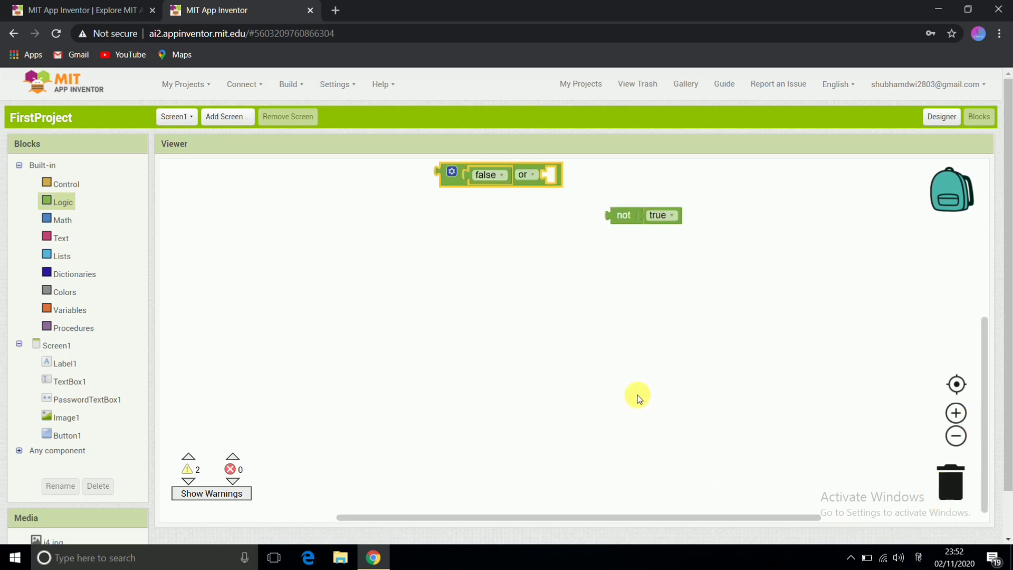
pyautogui.scroll(4, 547, 372)
pyautogui.scroll(-3, 546, 373)
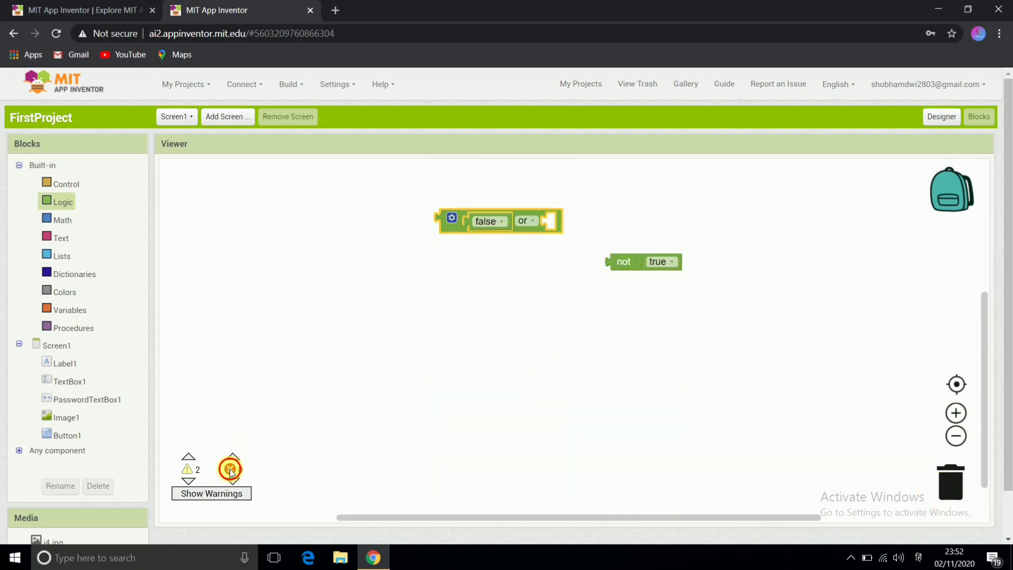
pyautogui.click(188, 481)
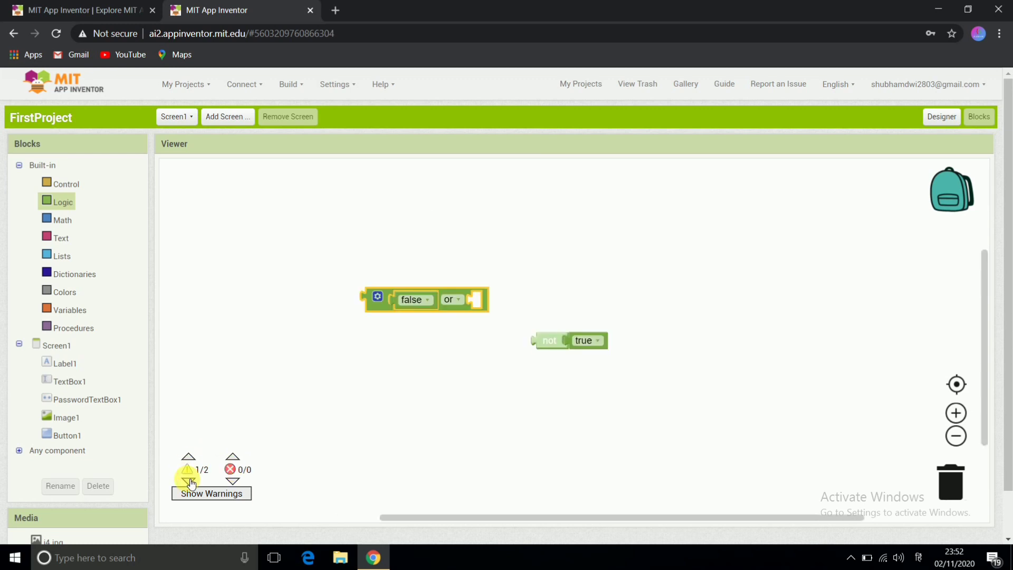
pyautogui.click(188, 481)
pyautogui.rightClick(607, 343)
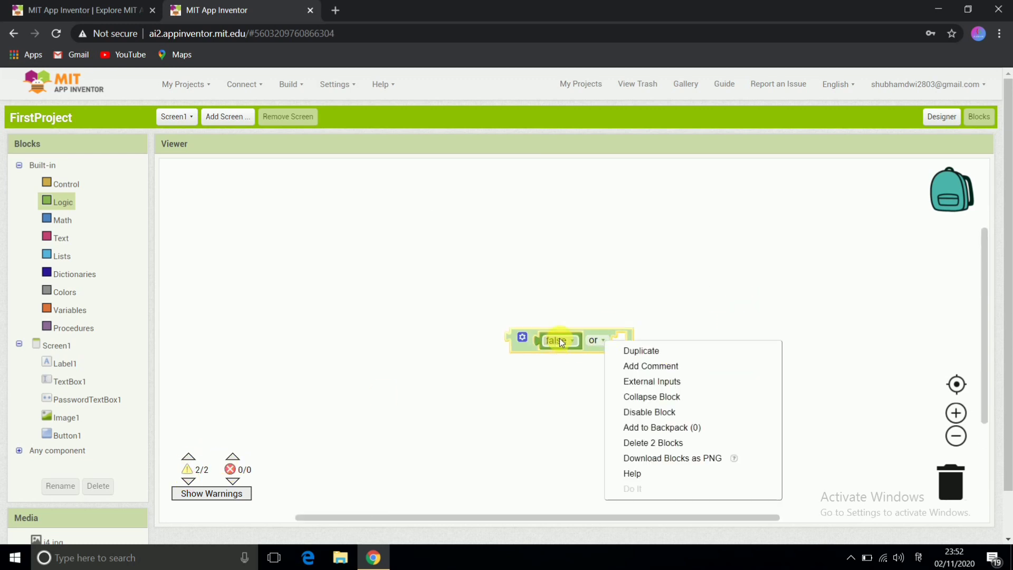
pyautogui.click(646, 442)
pyautogui.rightClick(708, 383)
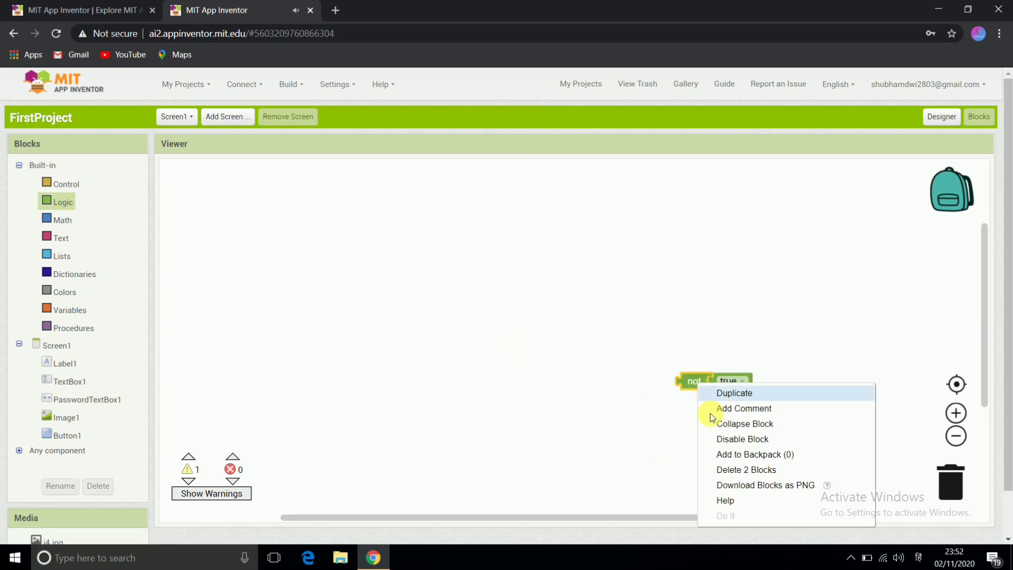
pyautogui.click(723, 468)
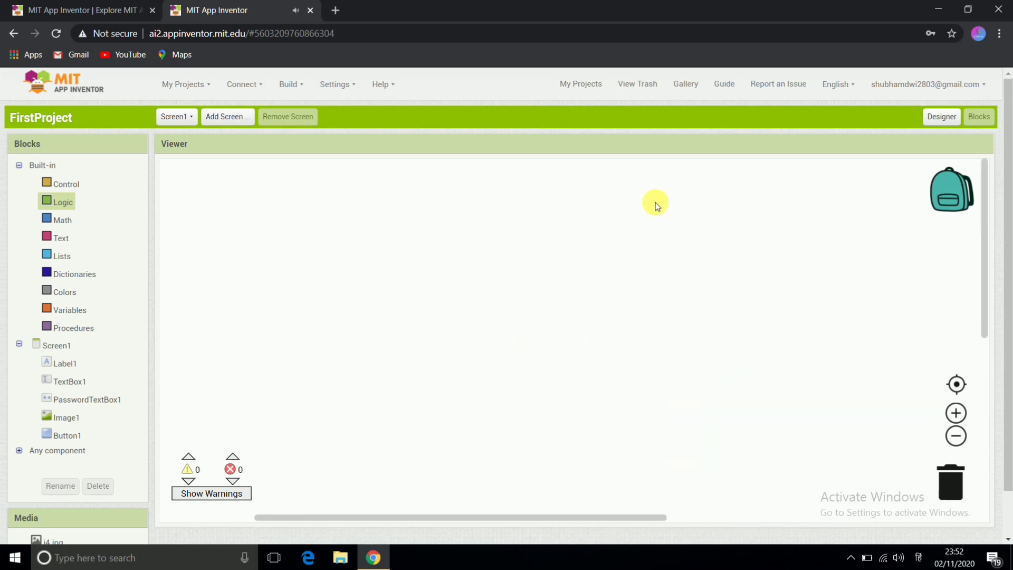
# Return to the Designer view, select the image and save Screen1 with its empty blocks workspace.
pyautogui.click(945, 119)
pyautogui.scroll(-5, 558, 305)
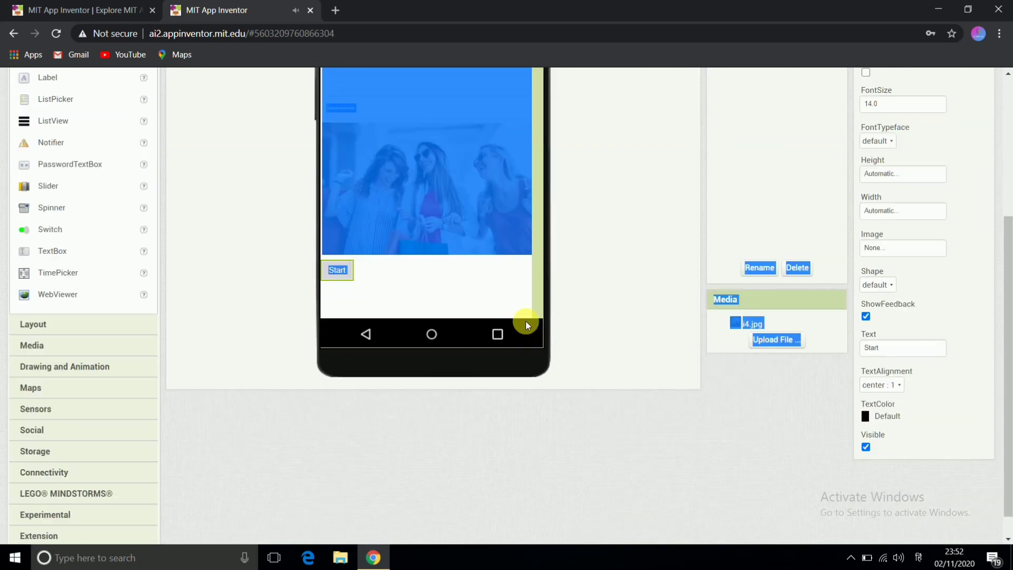
pyautogui.click(442, 255)
pyautogui.scroll(2, 507, 277)
pyautogui.scroll(3, 507, 276)
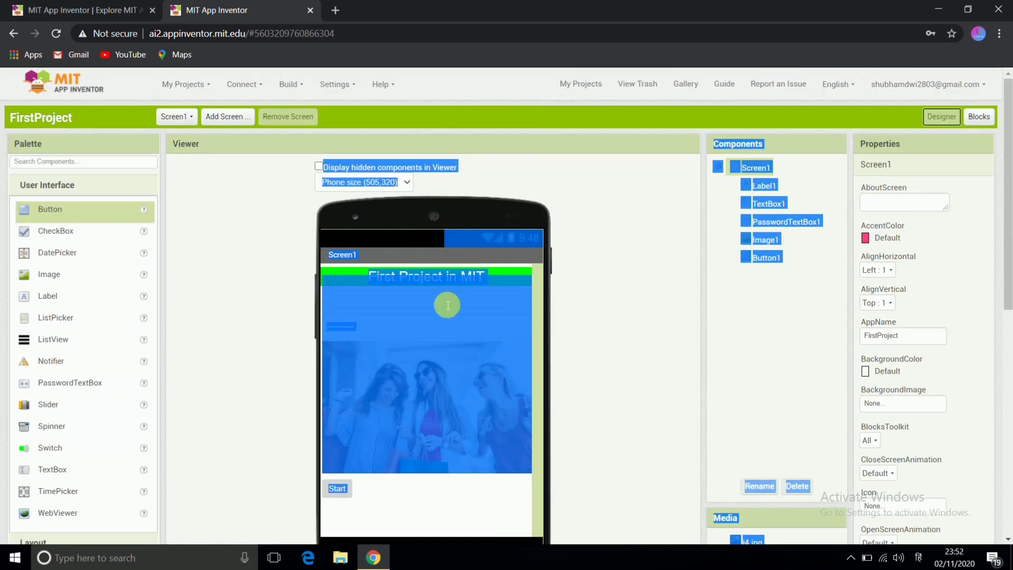
pyautogui.click(436, 459)
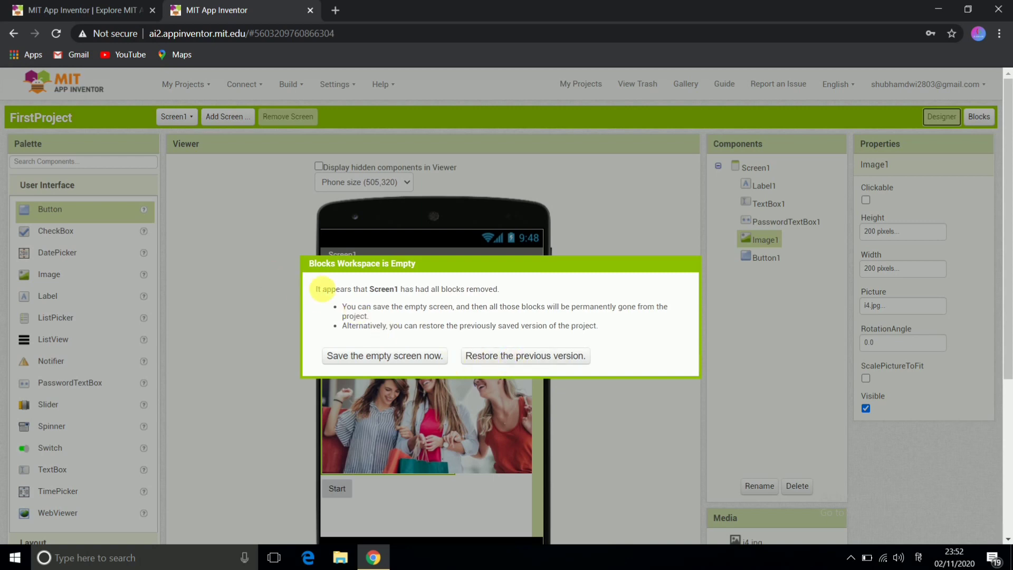
pyautogui.click(400, 356)
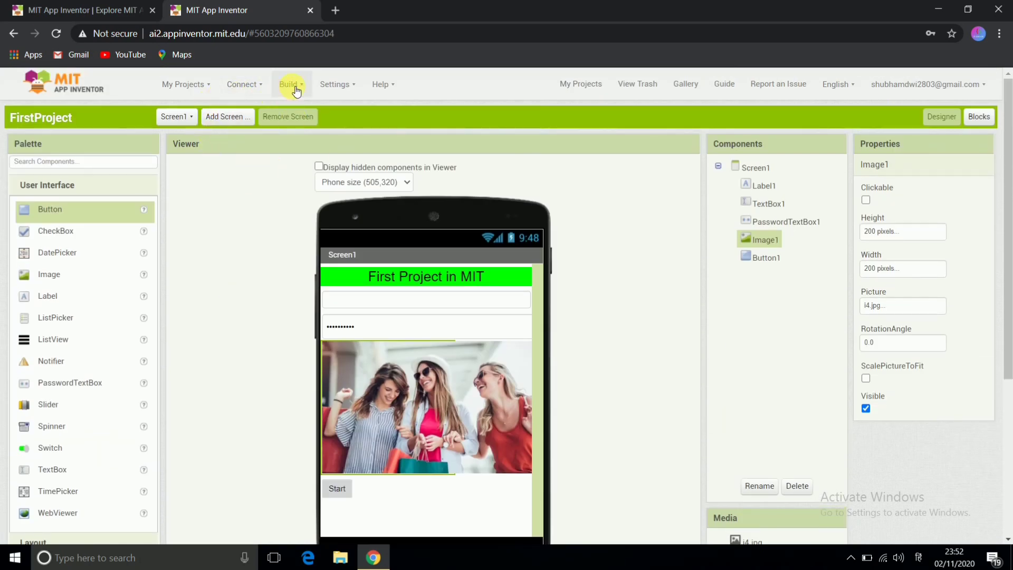
# Build the app with the option that provides a QR code for the .apk.
pyautogui.click(296, 90)
pyautogui.click(294, 133)
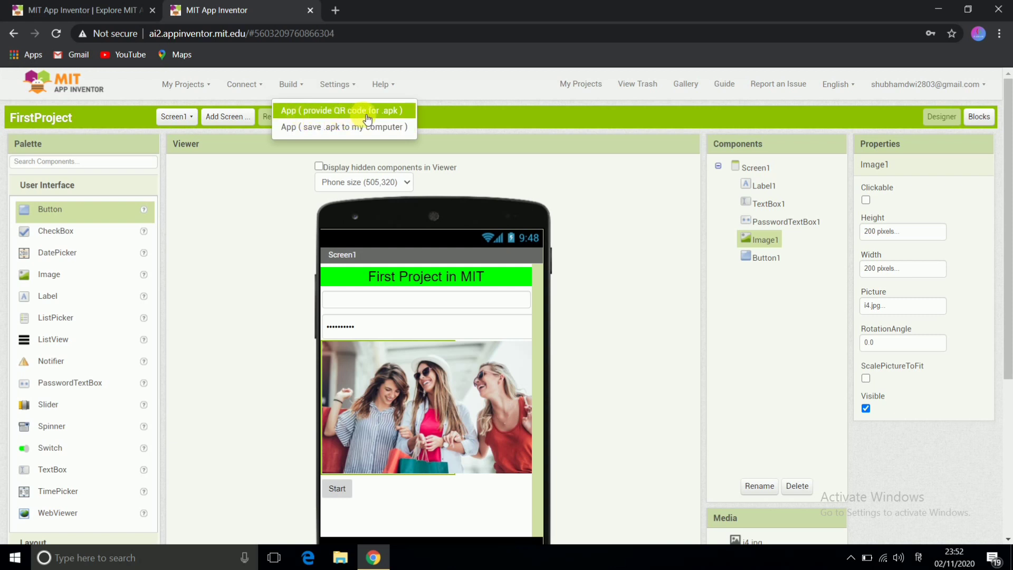
pyautogui.click(323, 111)
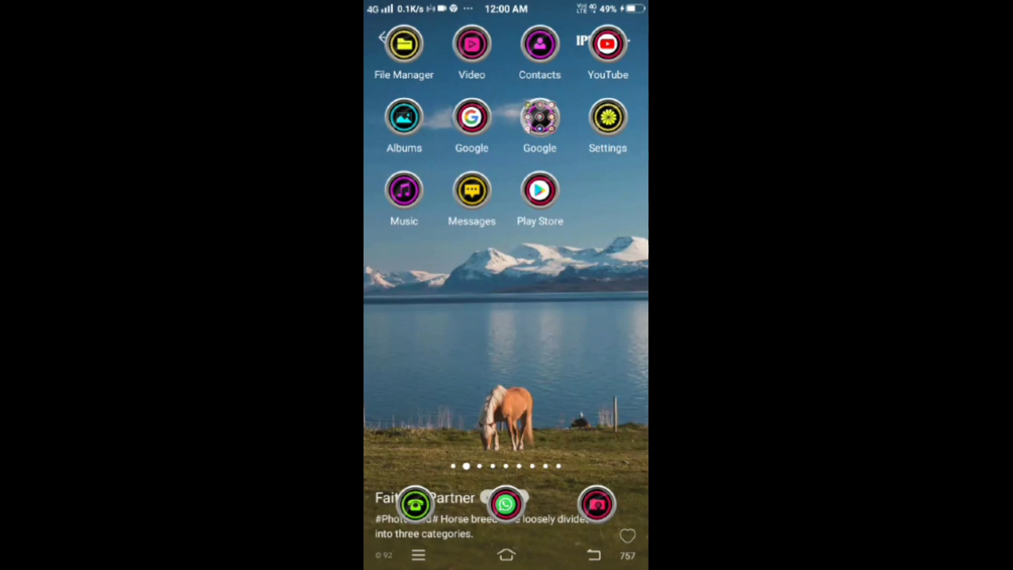
# On the phone, search the Play Store for "mit ai2" and open the MIT AI2 Companion page.
pyautogui.click(539, 190)
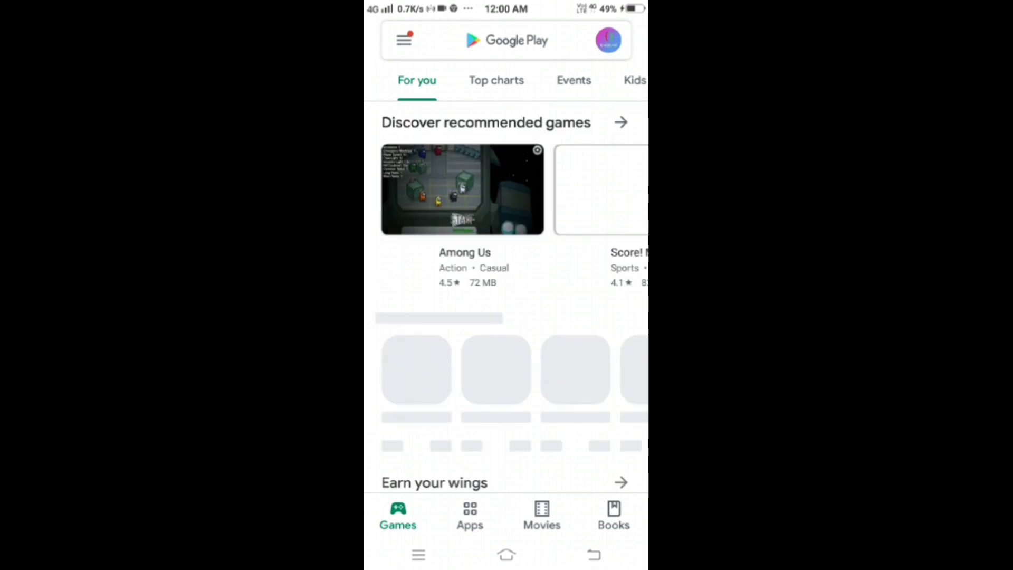
pyautogui.click(516, 41)
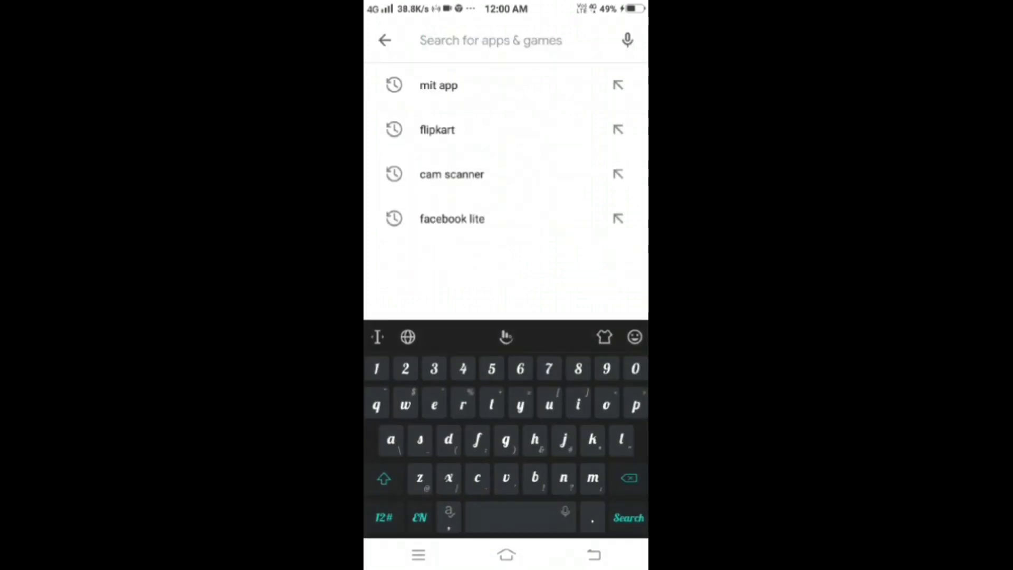
pyautogui.write('mit a')
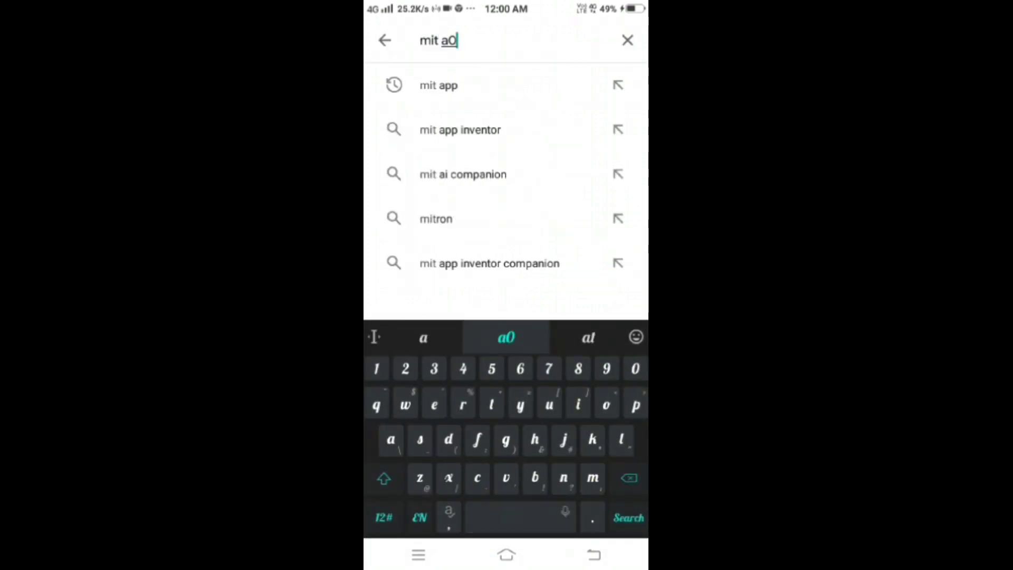
pyautogui.press('BackSpace')
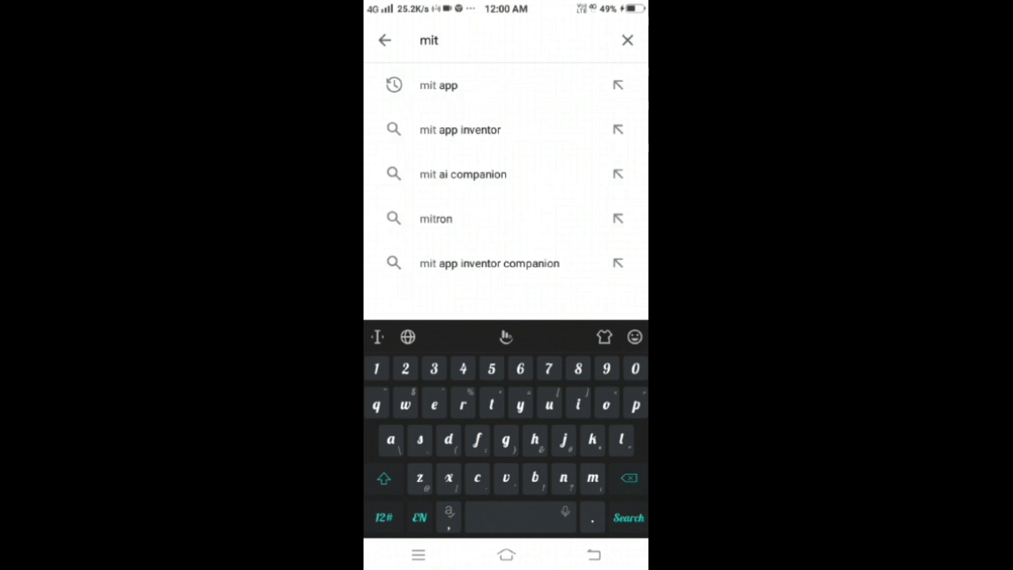
pyautogui.write('ai2')
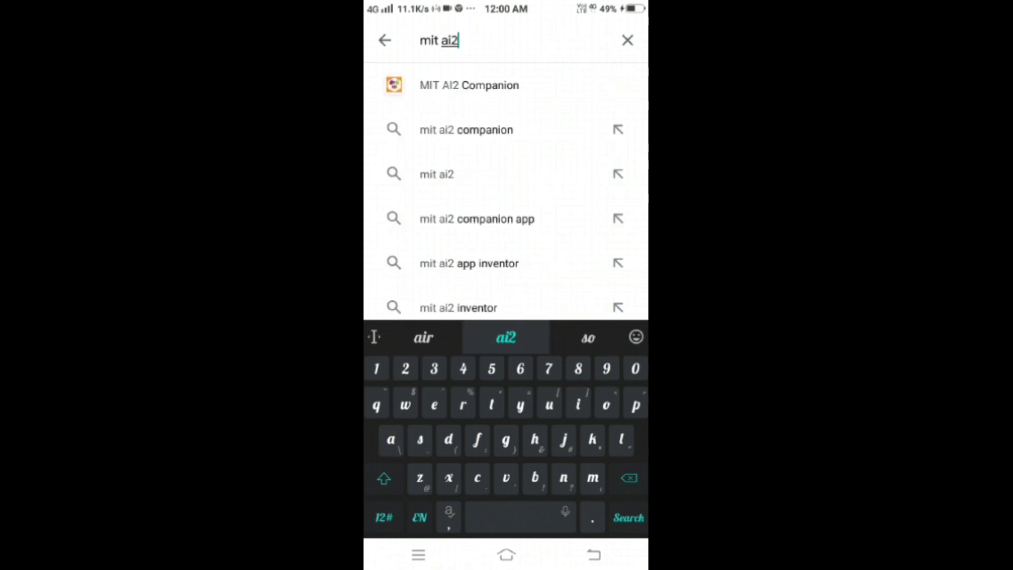
pyautogui.click(496, 84)
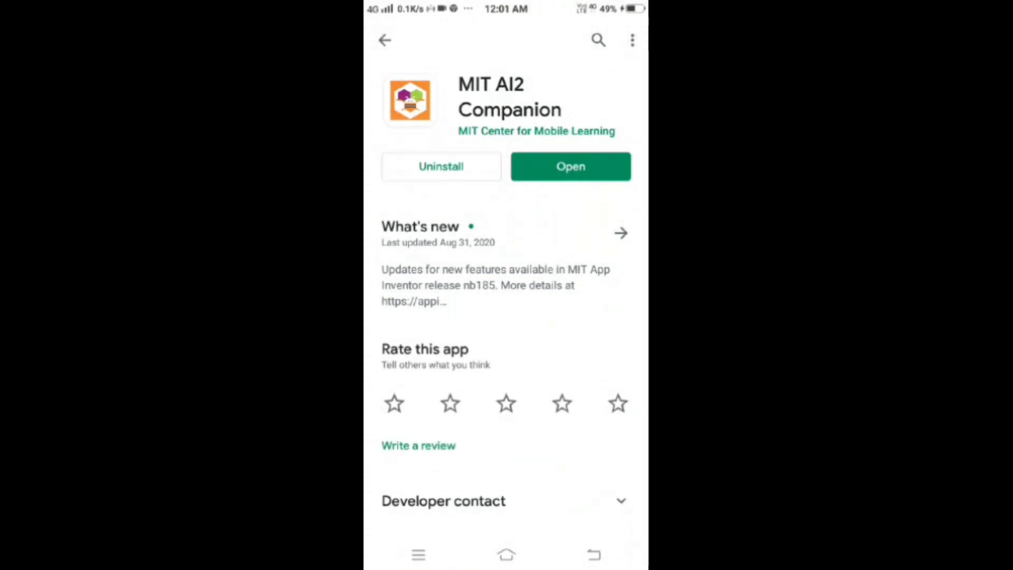
# Launch MIT AI2 Companion, continue without WiFi and scan the QR code of the built app.
pyautogui.click(590, 160)
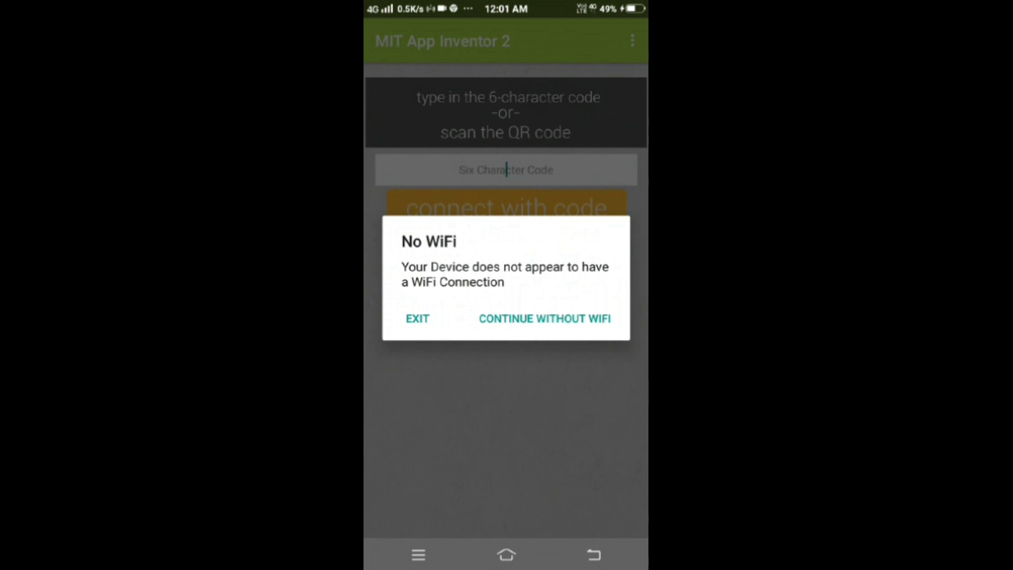
pyautogui.click(544, 319)
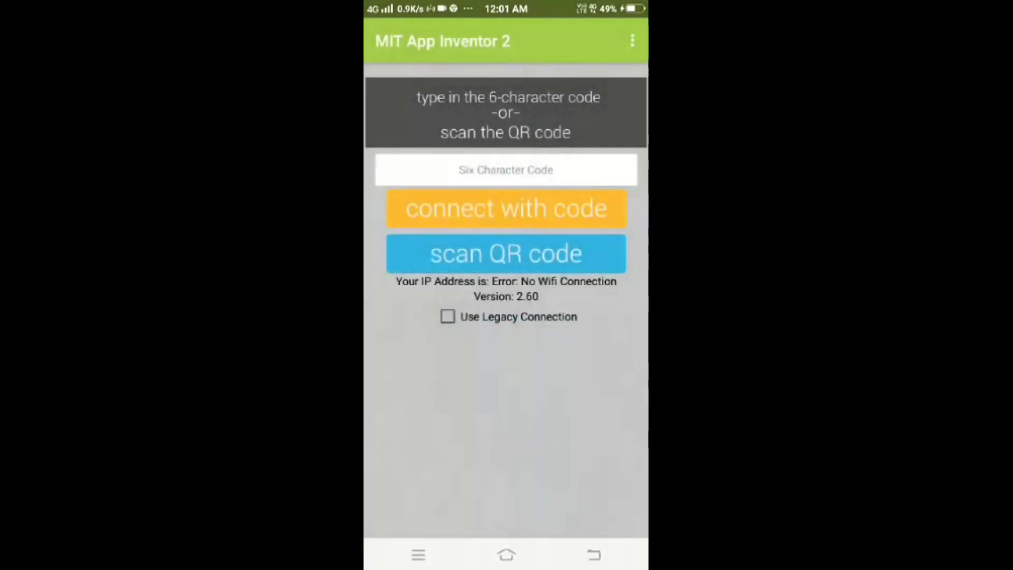
pyautogui.click(534, 244)
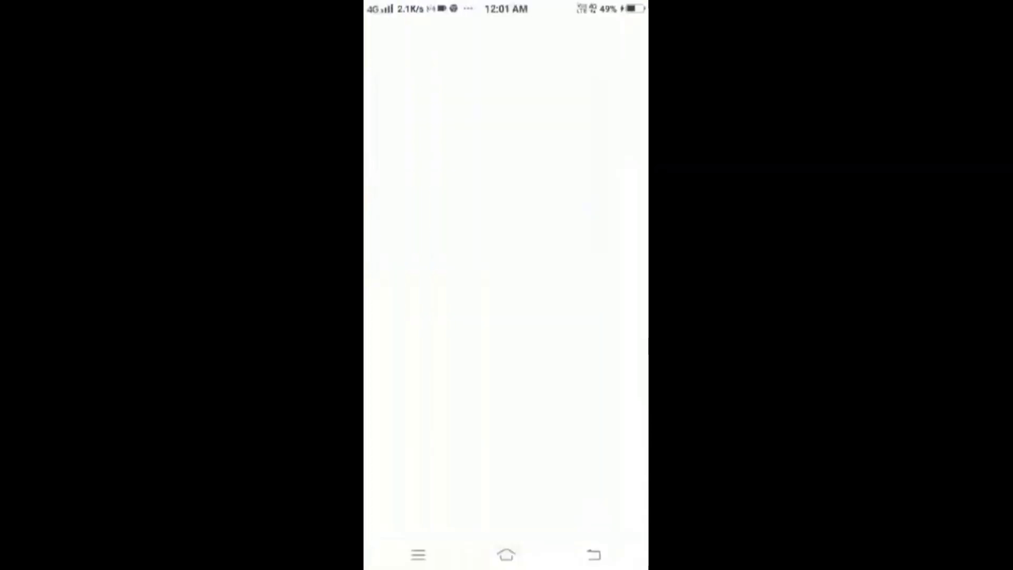
# Install the downloaded FirstProject.apk despite the Play Protect block and launch the installed app.
pyautogui.moveTo(506, 6); pyautogui.dragTo(507, 454)
pyautogui.moveTo(507, 506); pyautogui.dragTo(506, 211)
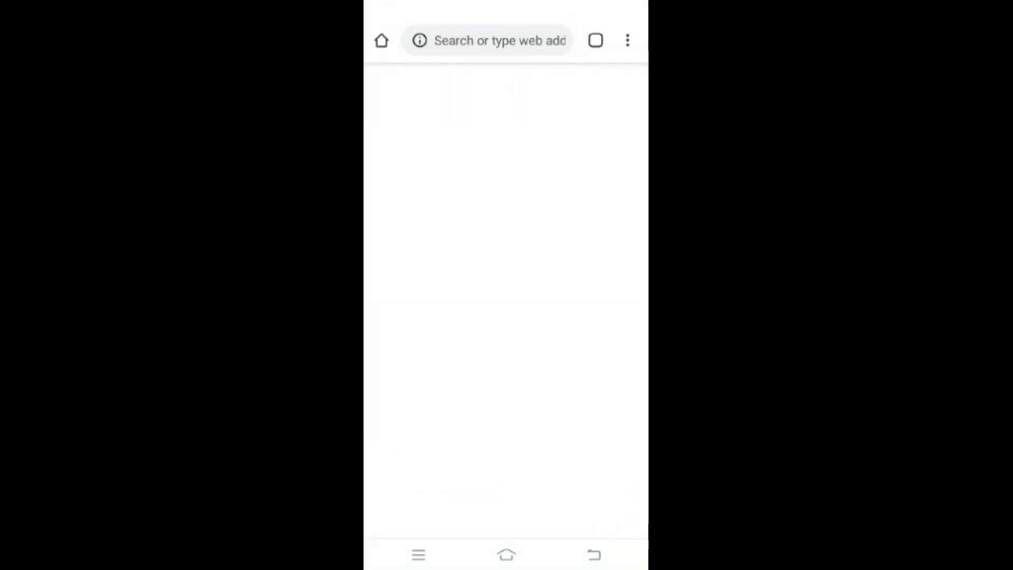
pyautogui.moveTo(506, 6); pyautogui.dragTo(506, 422)
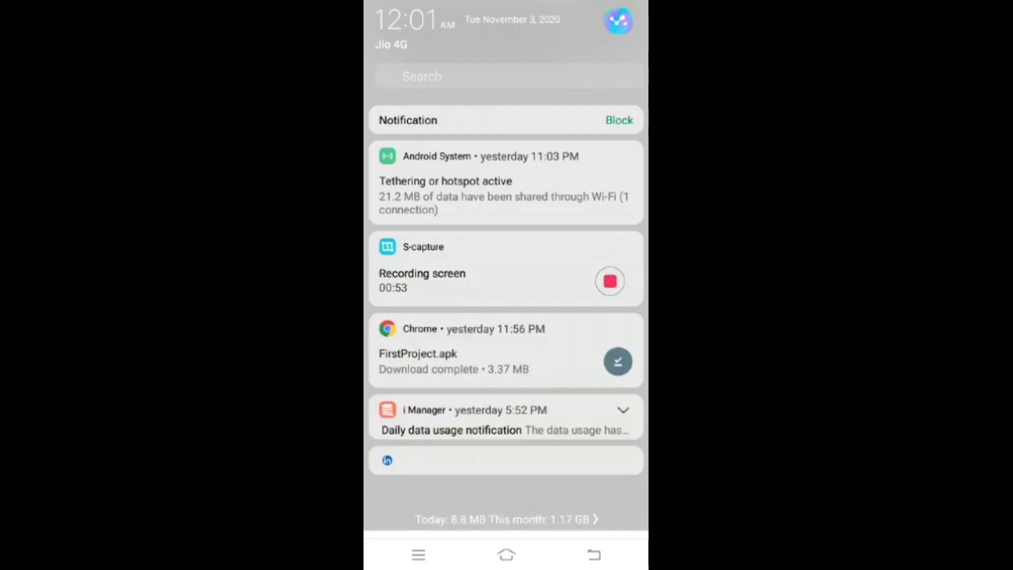
pyautogui.moveTo(506, 506); pyautogui.dragTo(506, 211)
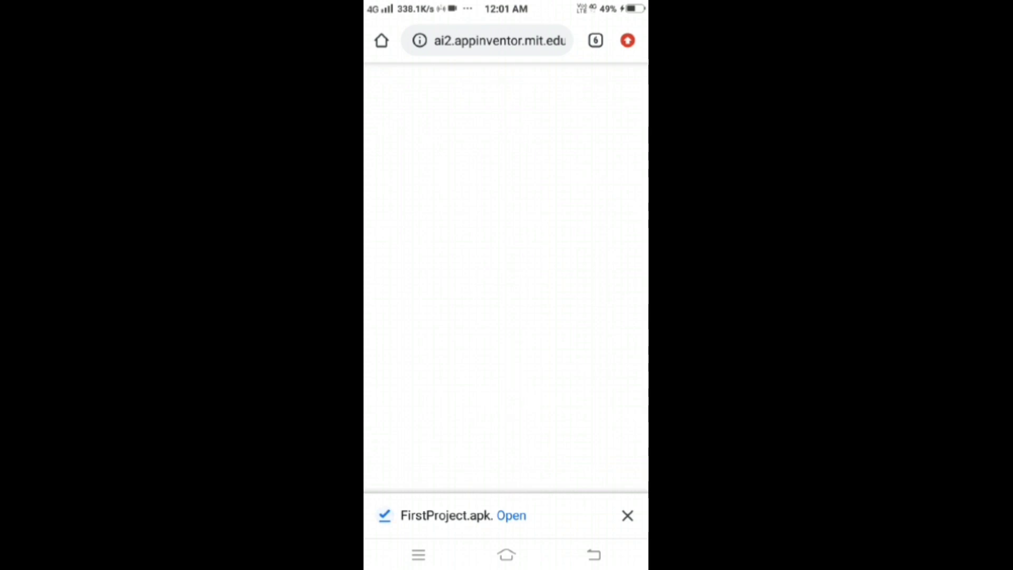
pyautogui.click(515, 517)
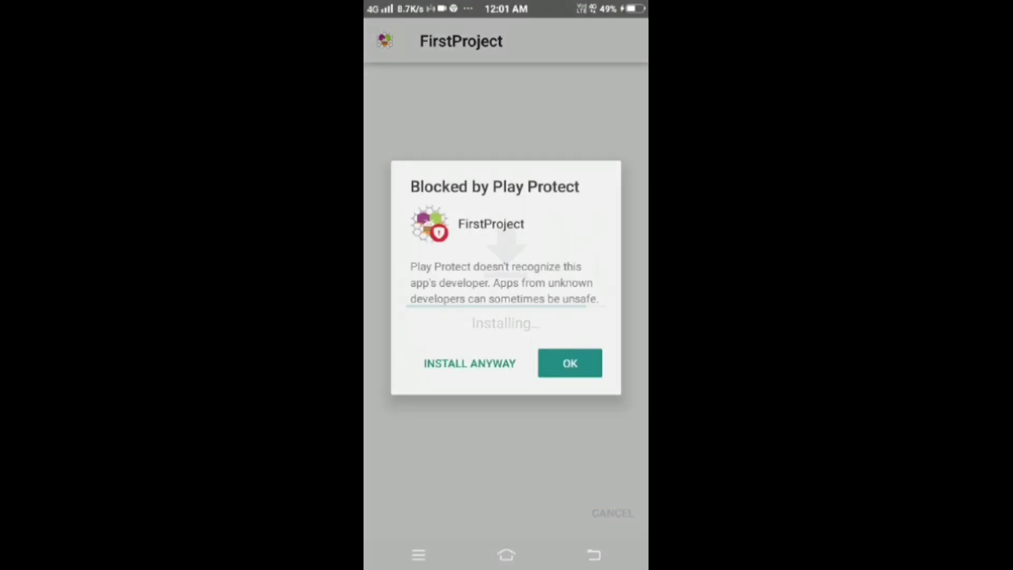
pyautogui.click(469, 363)
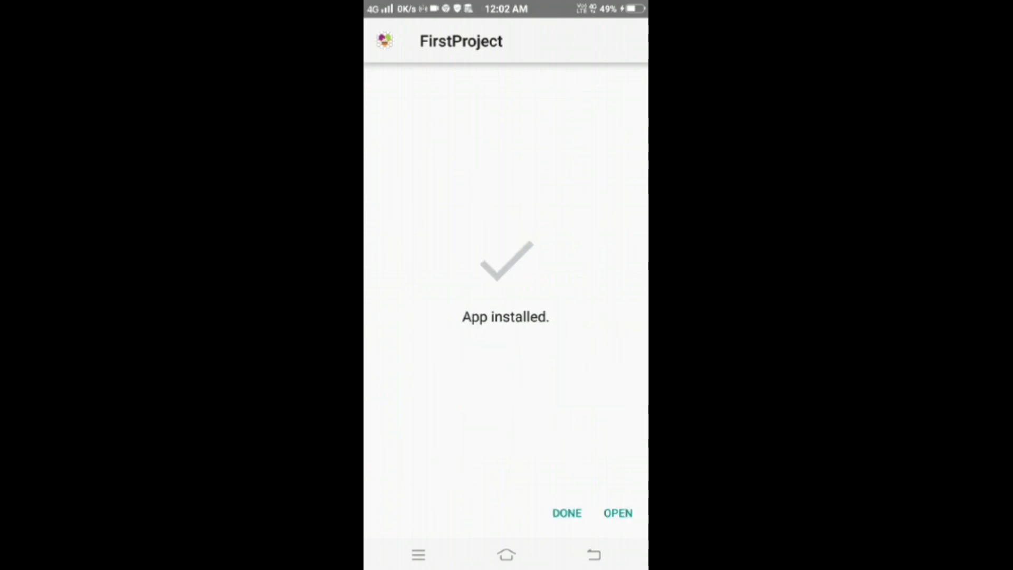
pyautogui.click(617, 513)
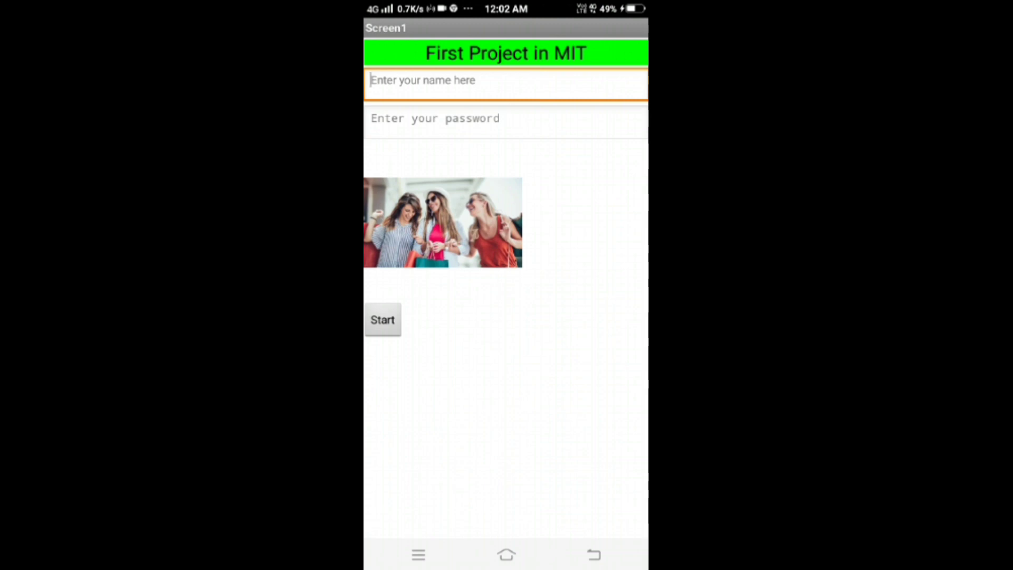
# Enter the sample text "jnsksihd" in the name text box of the running app, declining to send the app for scanning.
pyautogui.moveTo(552, 4); pyautogui.dragTo(554, 274)
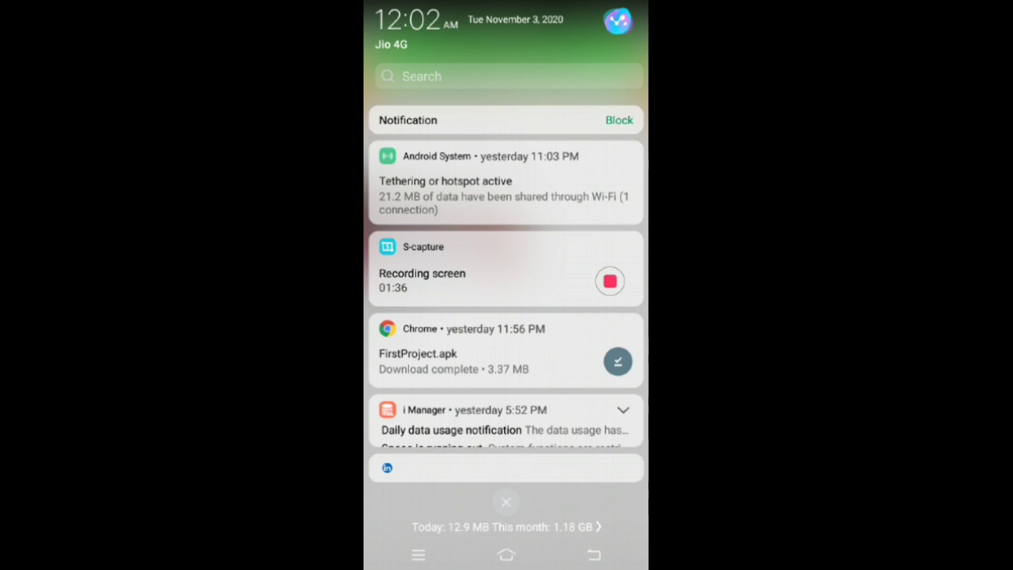
pyautogui.moveTo(584, 533); pyautogui.dragTo(591, 275)
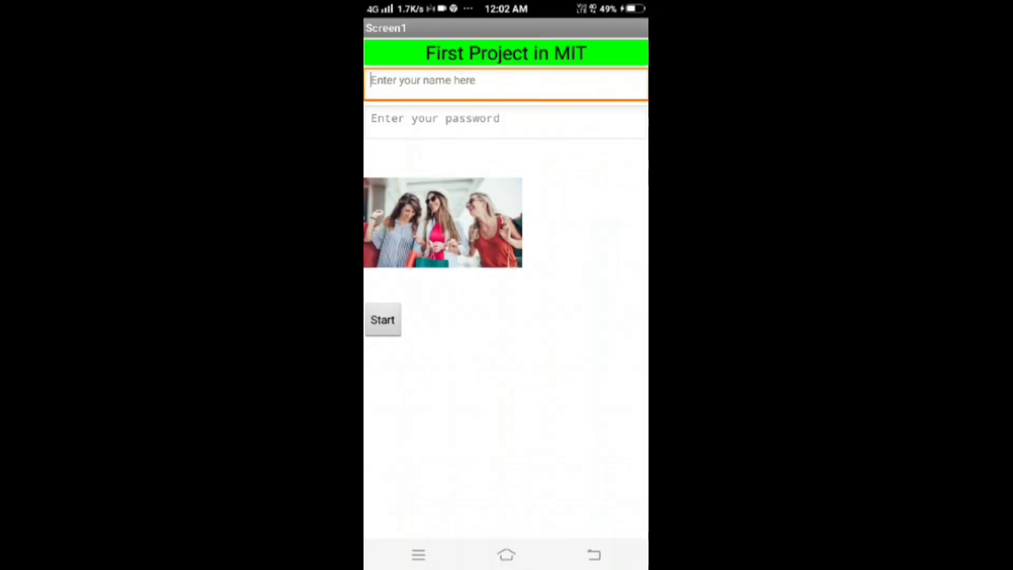
pyautogui.write('j')
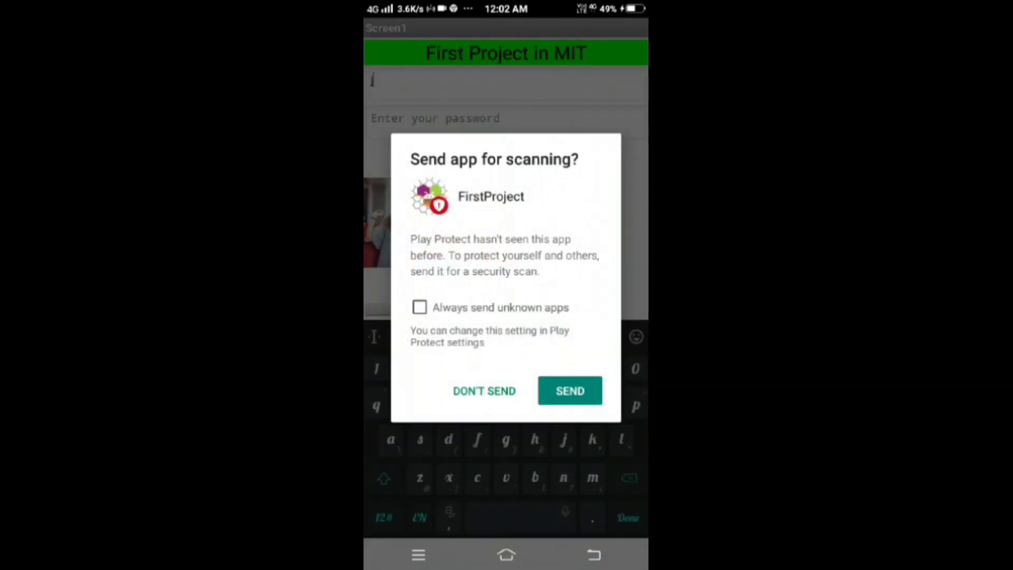
pyautogui.click(484, 391)
pyautogui.click(515, 86)
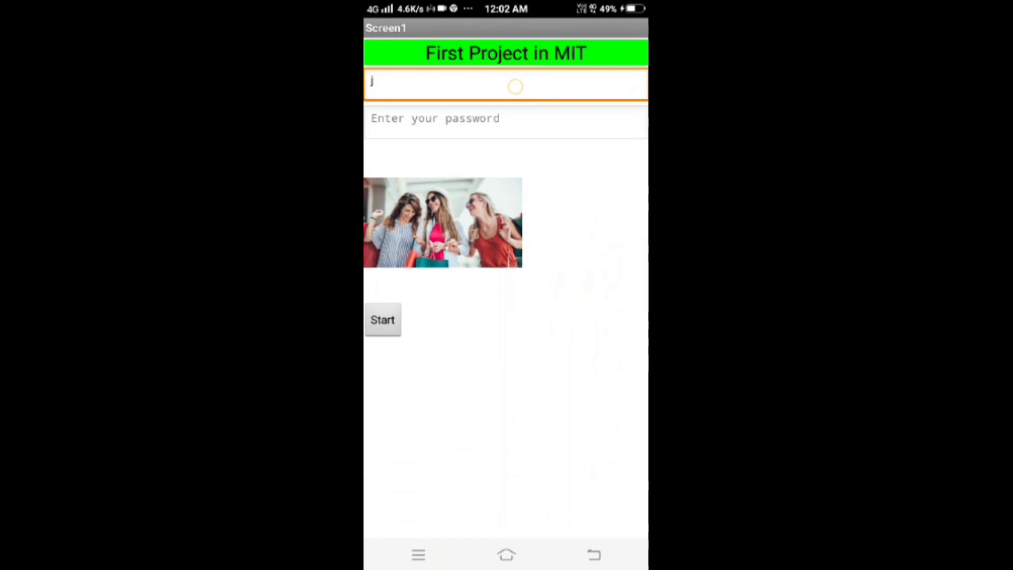
pyautogui.write('nsksihd')
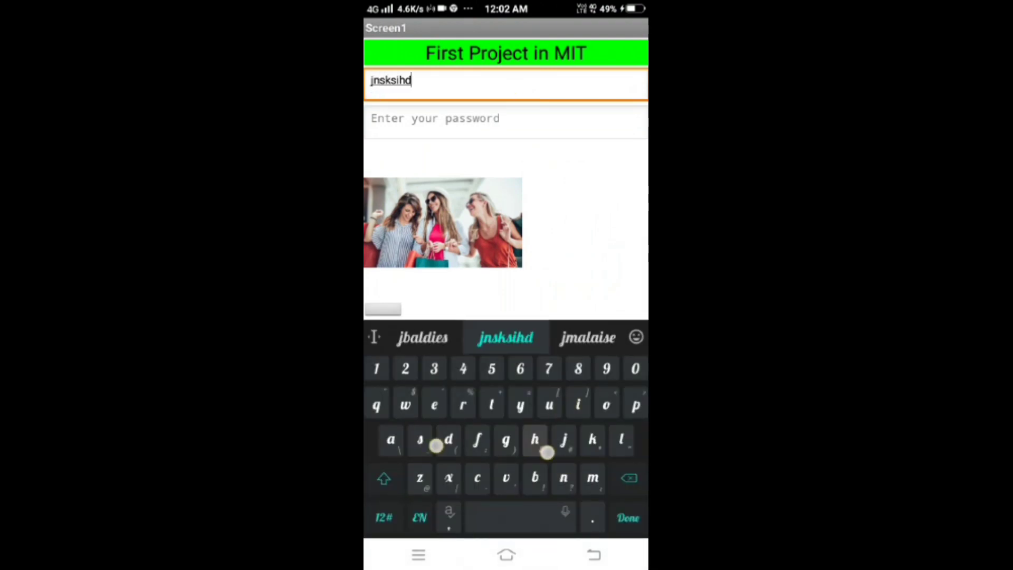
# Append "hsoxnjd" to the sample name and enter a sample password in the password text box of the running app.
pyautogui.write('hsoxnjd')
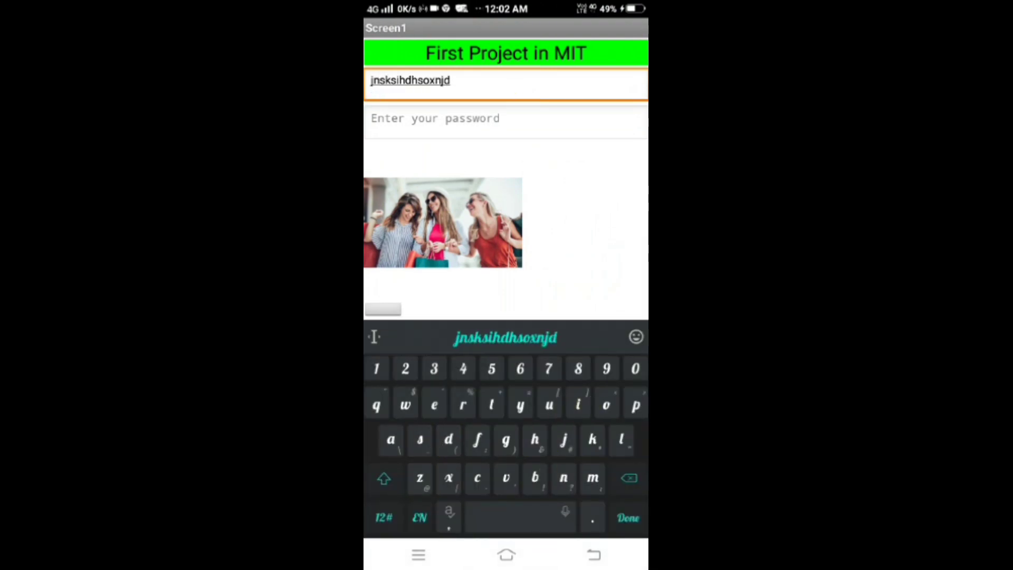
pyautogui.click(506, 117)
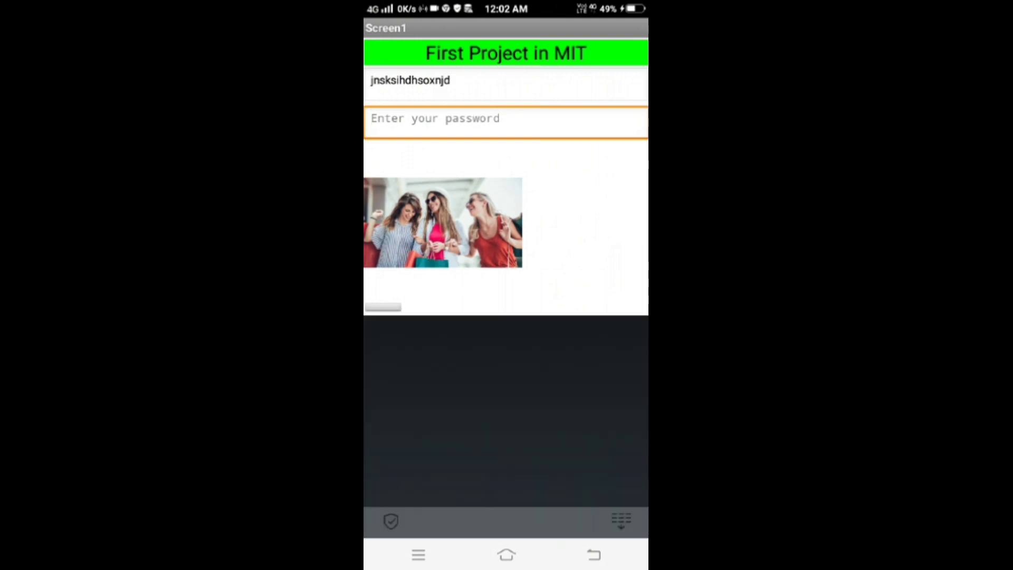
pyautogui.write('ue37283')
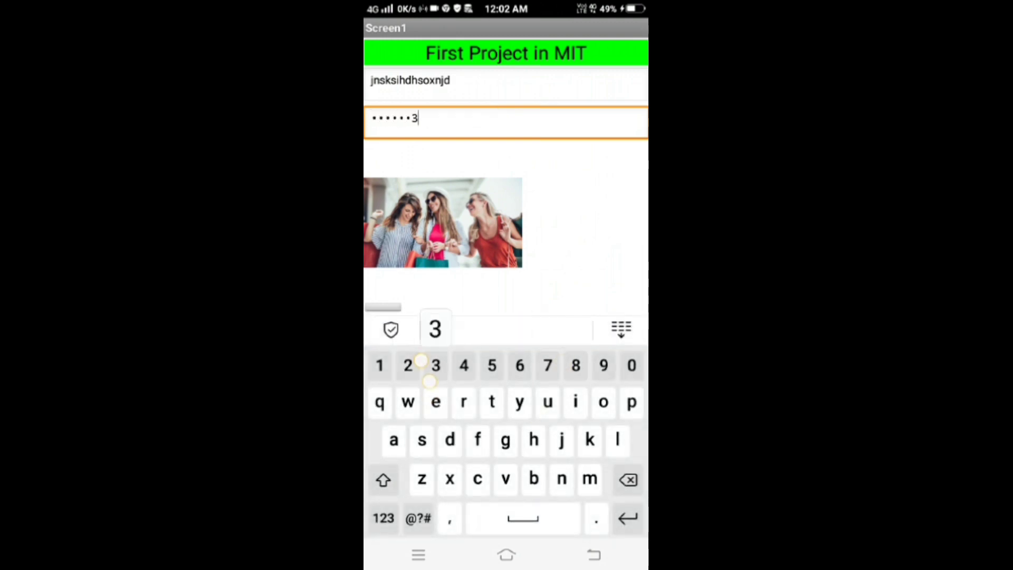
pyautogui.write('js')
pyautogui.click(594, 554)
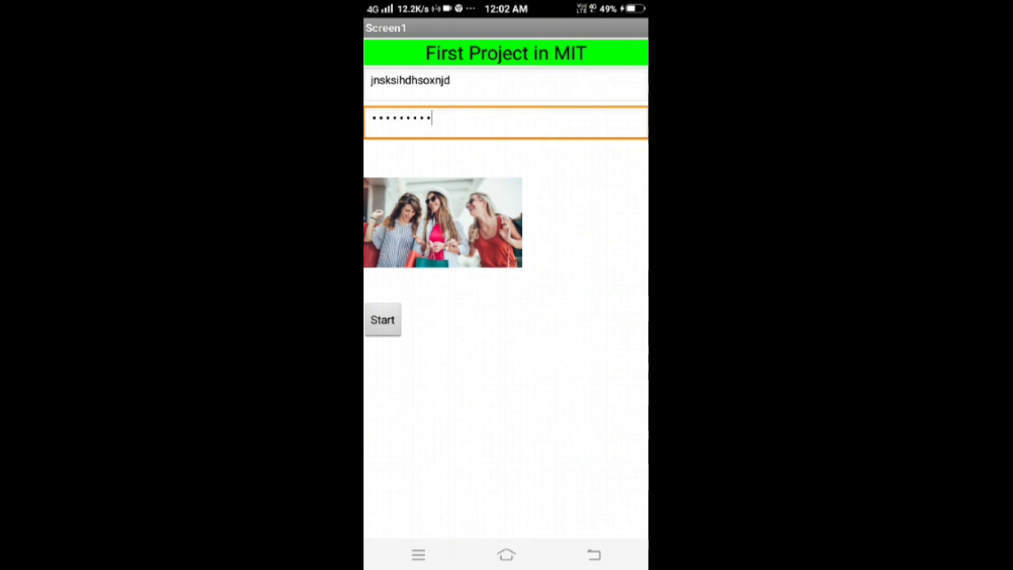
# Exit the running app, return to the phone's home screen and relaunch FirstProject from the last home page.
pyautogui.click(594, 554)
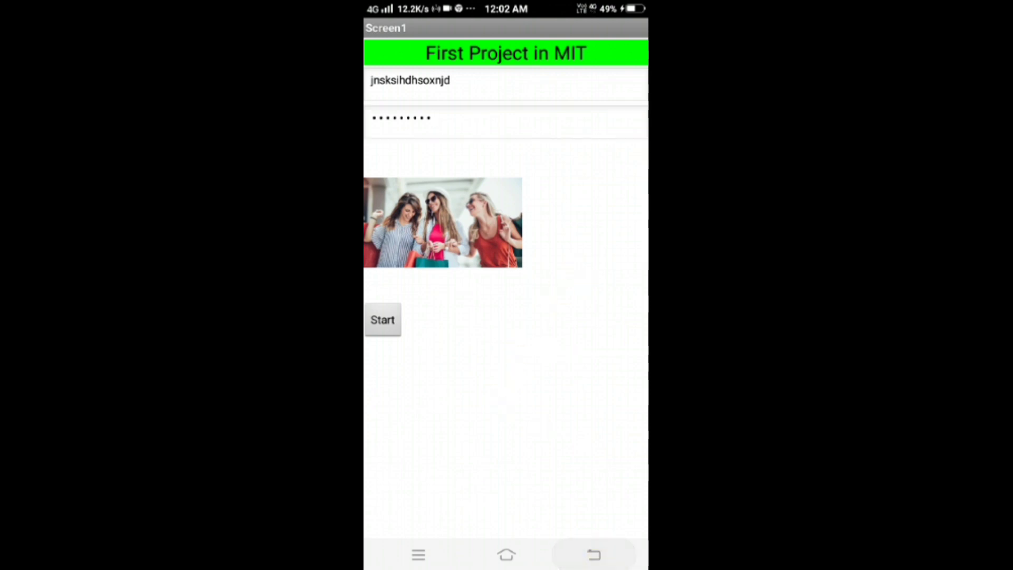
pyautogui.click(506, 554)
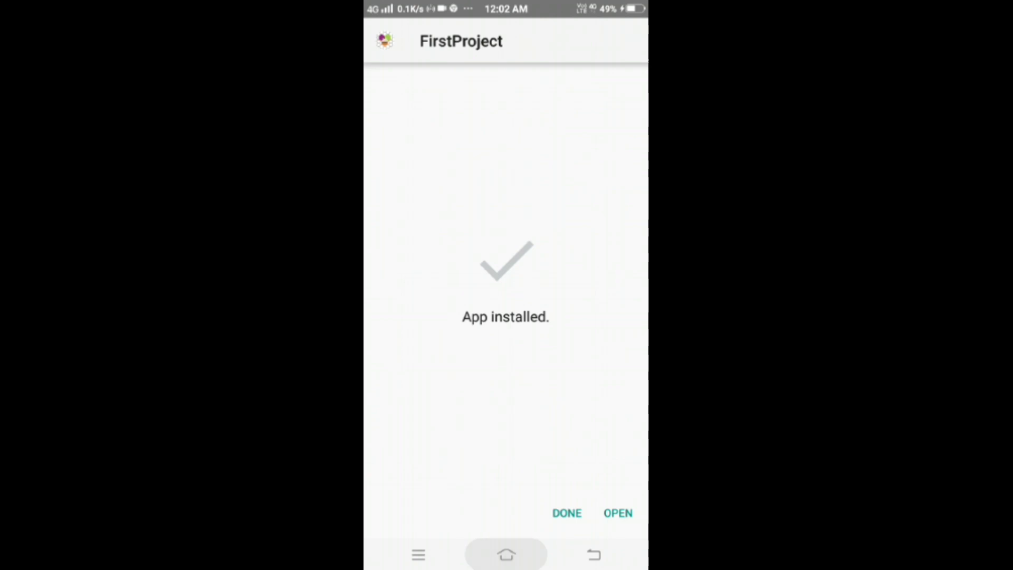
pyautogui.moveTo(596, 338); pyautogui.dragTo(422, 337)
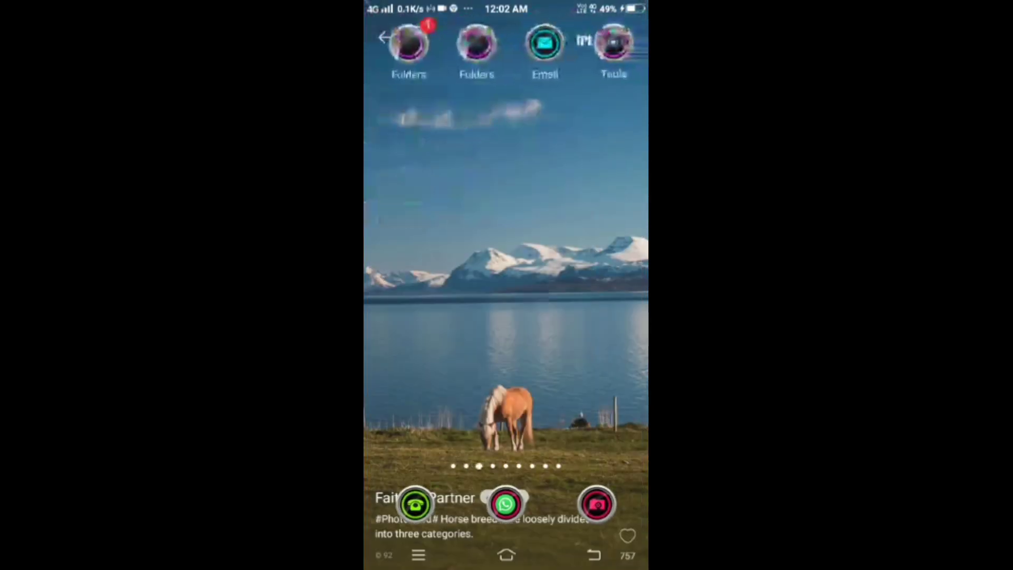
pyautogui.moveTo(596, 285); pyautogui.dragTo(422, 285)
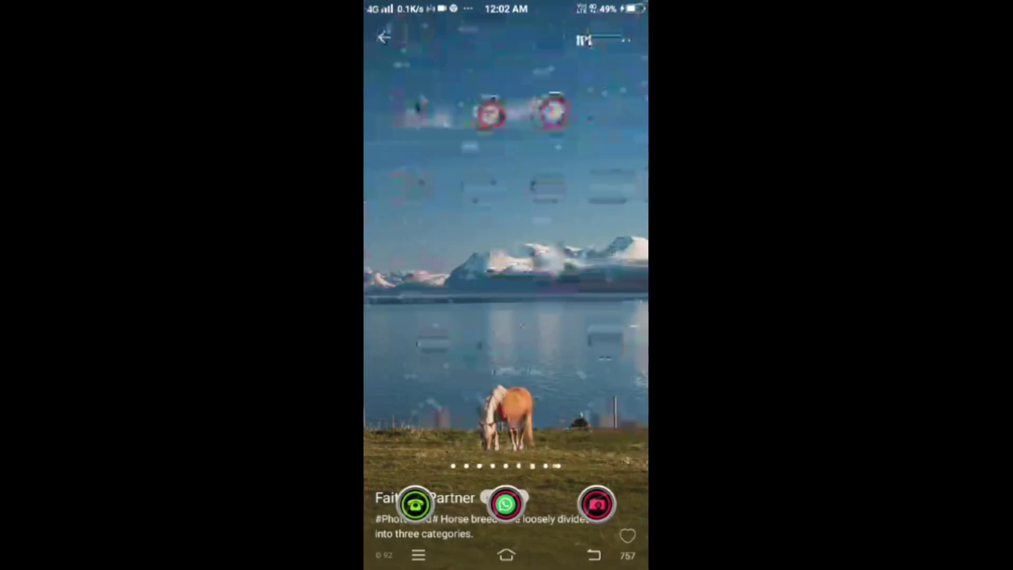
pyautogui.moveTo(596, 285); pyautogui.dragTo(422, 285)
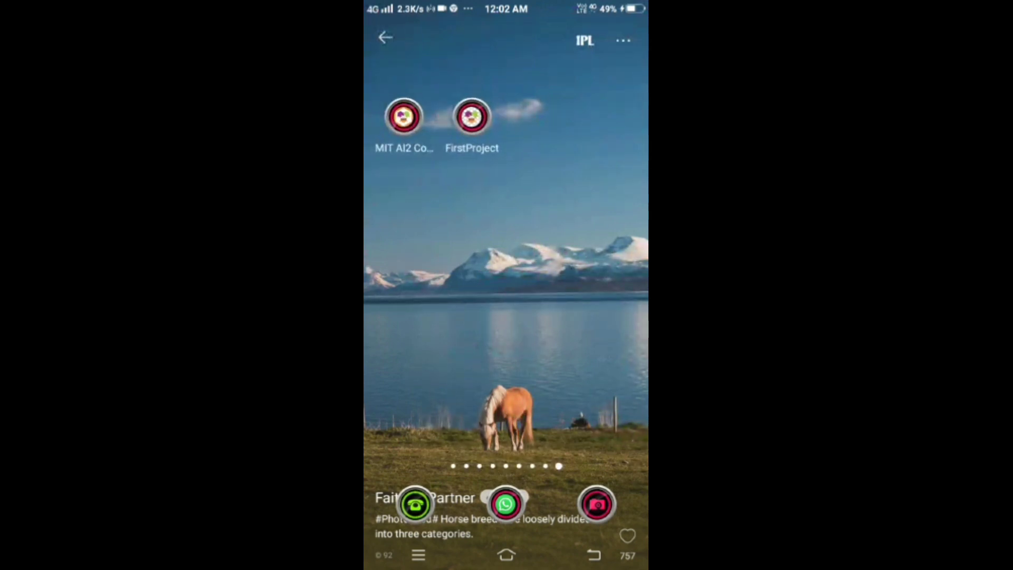
pyautogui.click(471, 116)
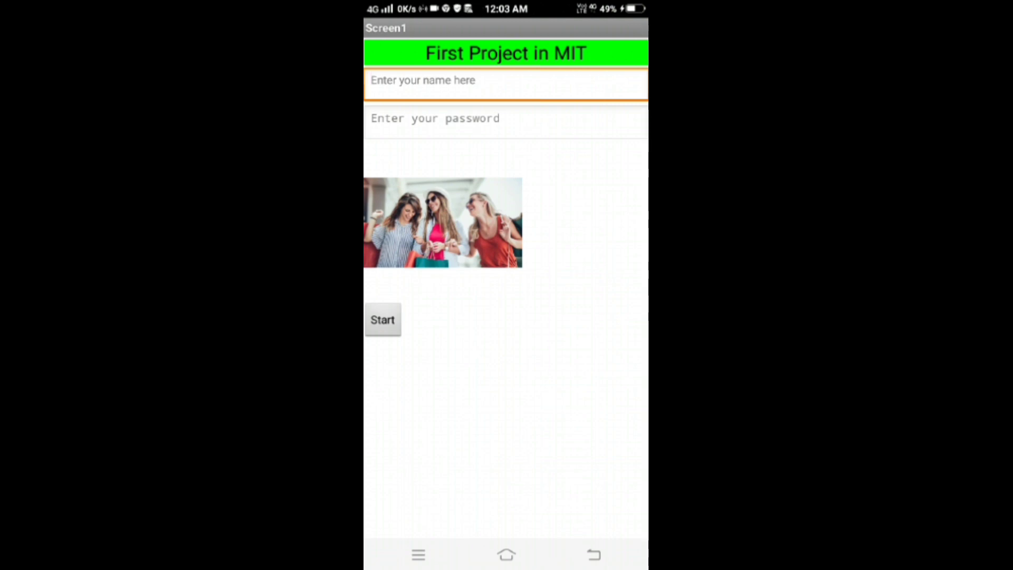
pyautogui.click(542, 433)
pyautogui.moveTo(410, 4); pyautogui.dragTo(410, 317)
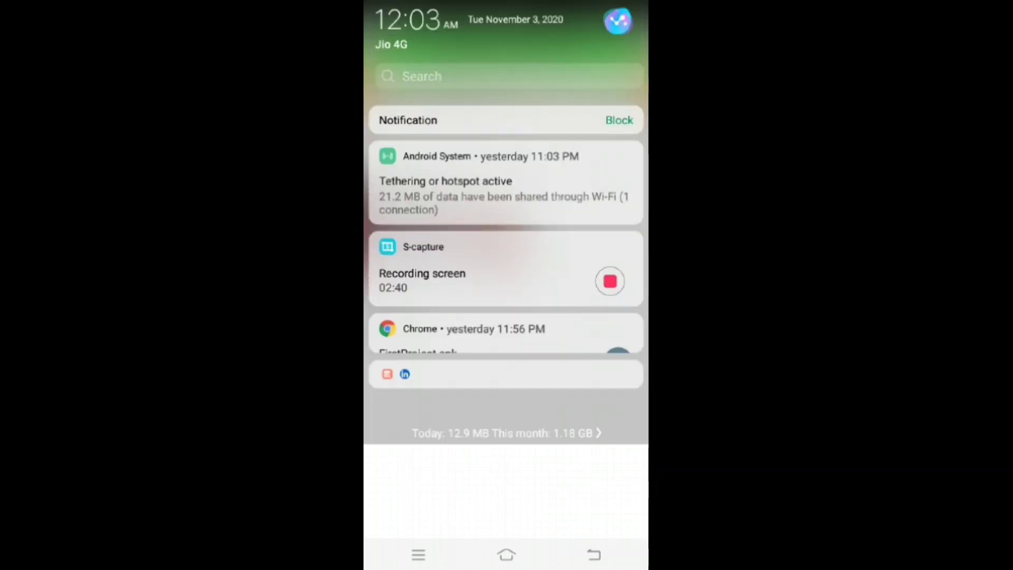
pyautogui.moveTo(399, 501); pyautogui.dragTo(400, 264)
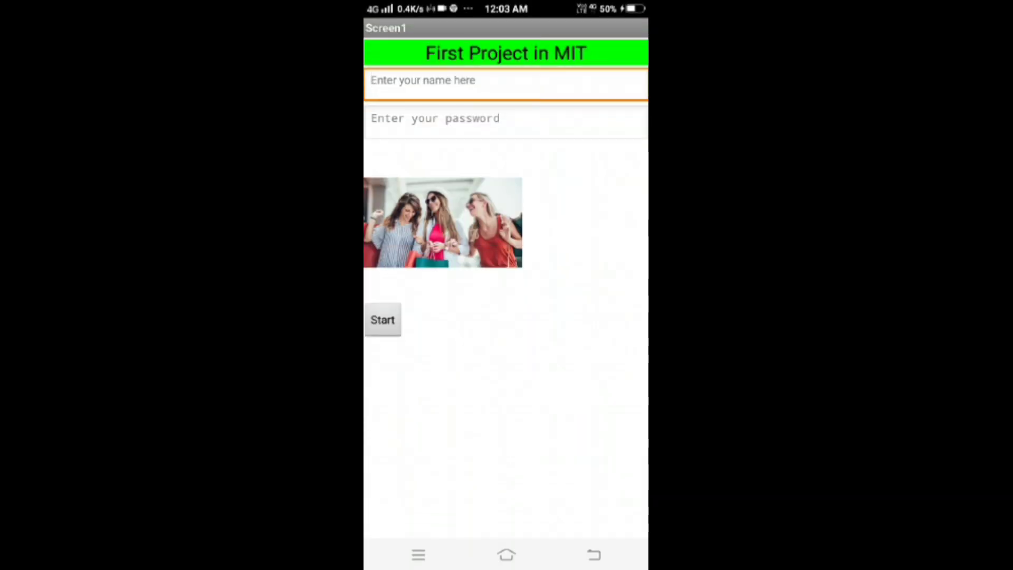